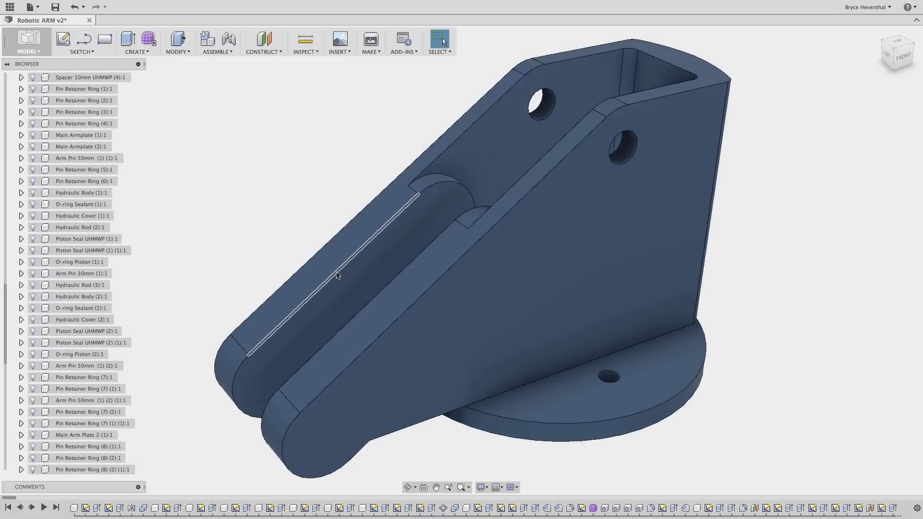
click(337, 275)
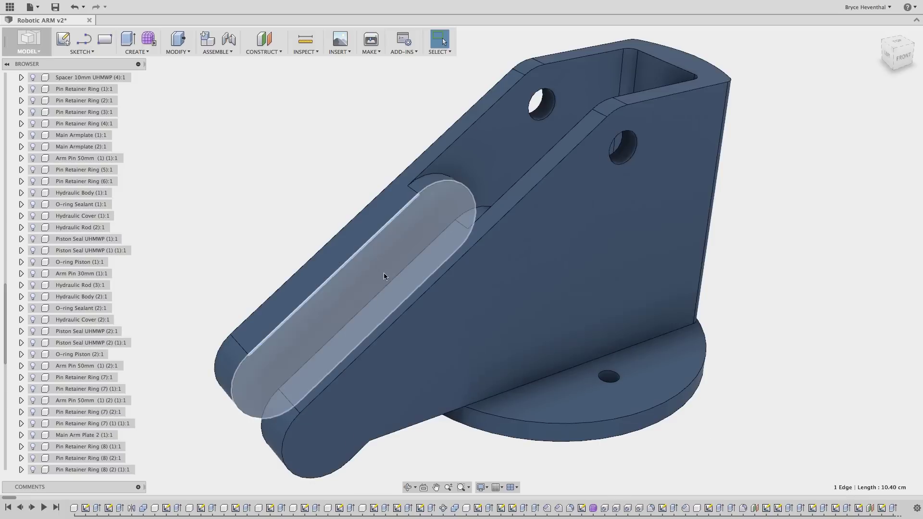
click(376, 270)
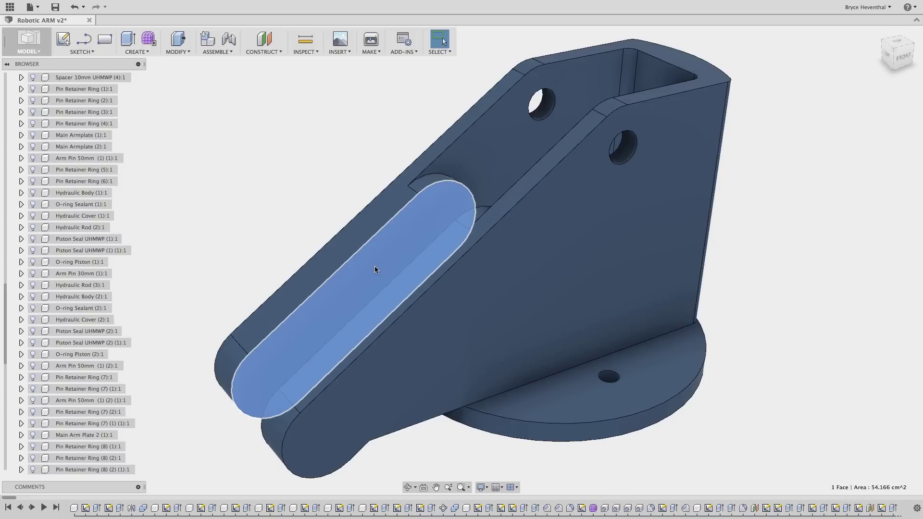
click(613, 163)
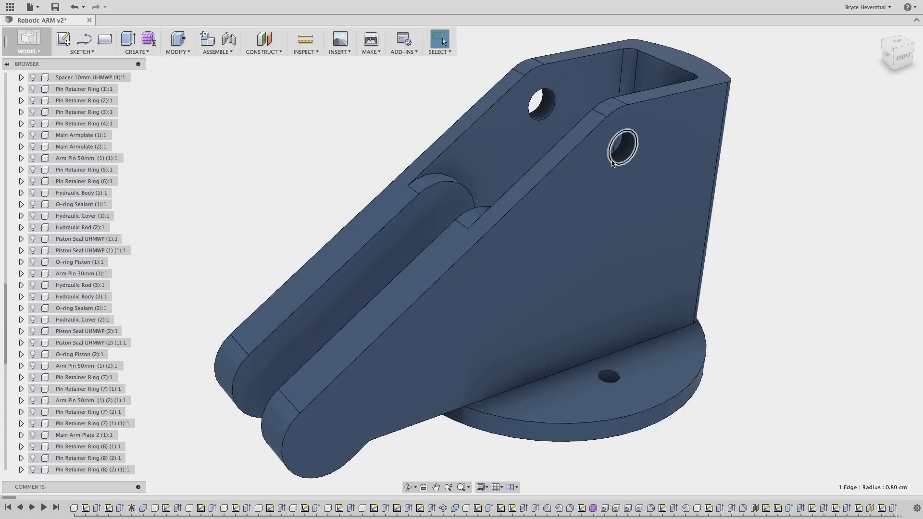
click(567, 150)
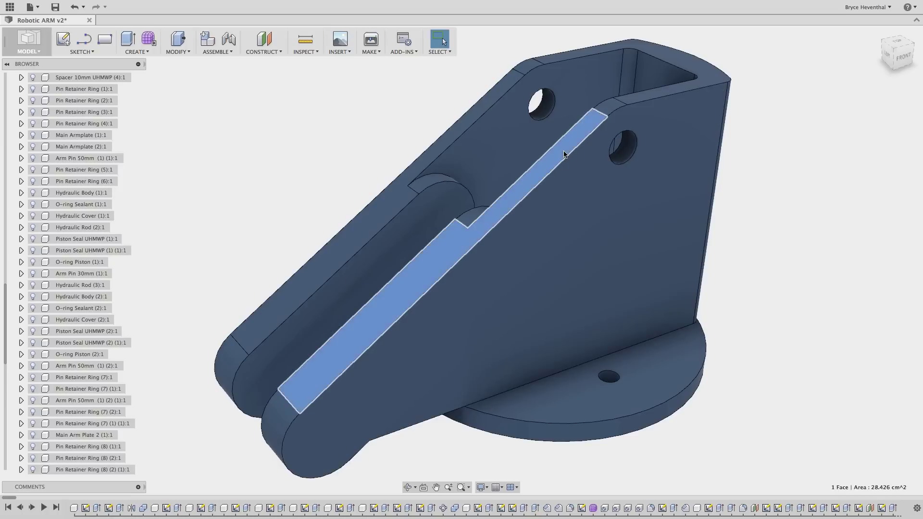
shift+click(634, 99)
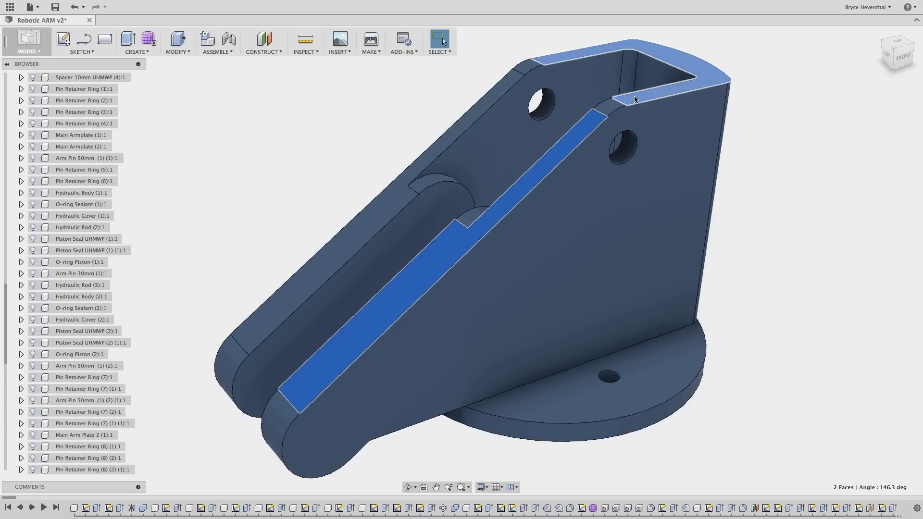
click(616, 206)
shift+middle_drag(615, 207, 370, 184)
shift+click(433, 212)
click(335, 123)
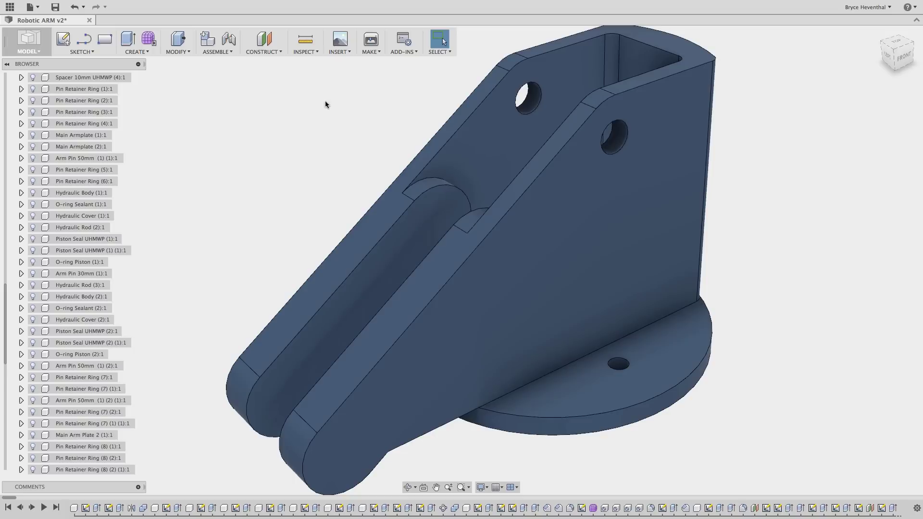
- Measure the 20.028 cm distance from the plate's bottom corner to the upper hole centre
click(304, 40)
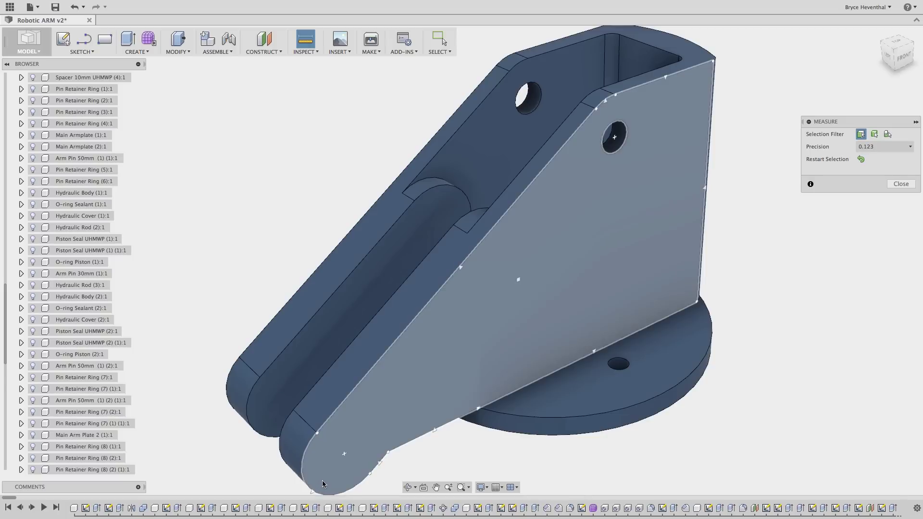
click(314, 493)
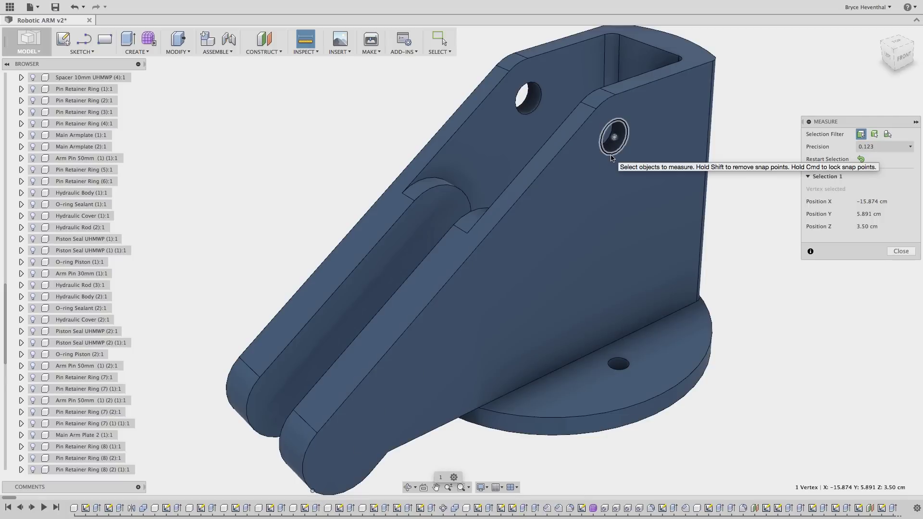
click(615, 139)
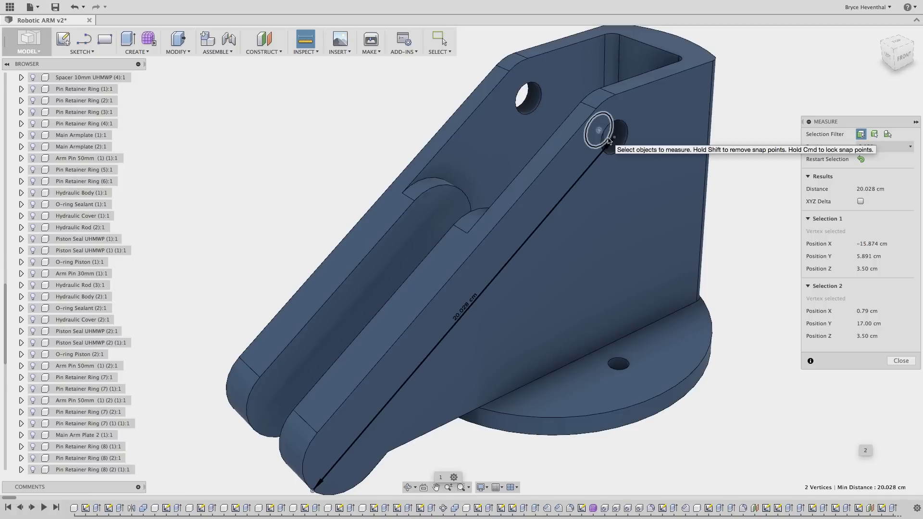
key(Escape)
- Add a simple hole near the arm plate's lower rounded end, with its diameter set to HoleDiamter
click(149, 50)
click(144, 132)
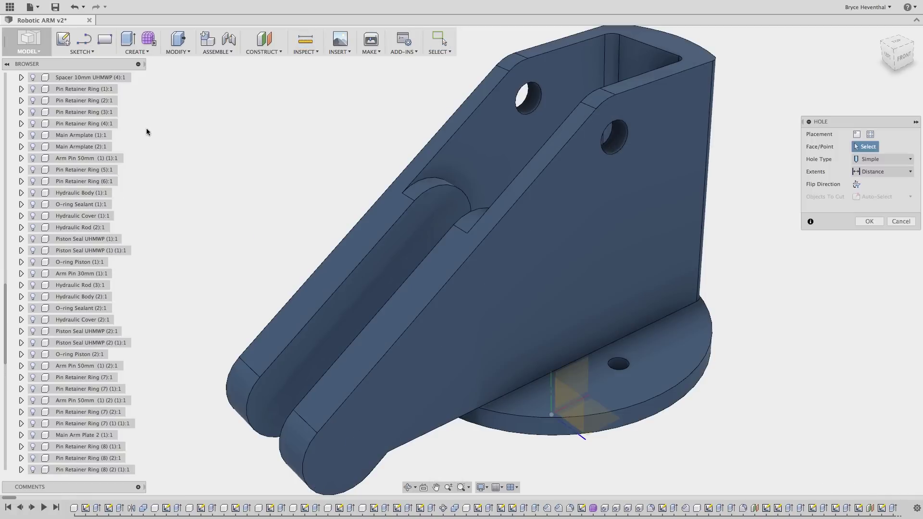
click(352, 434)
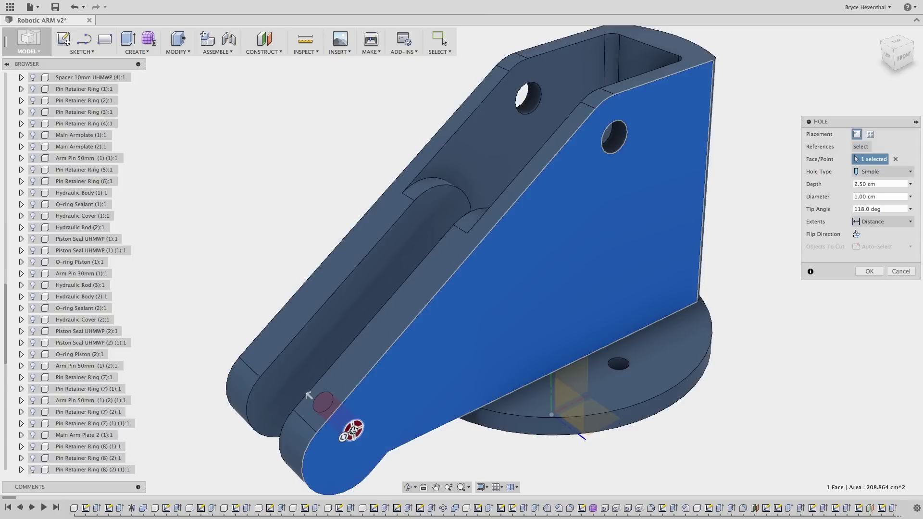
drag(350, 429, 345, 456)
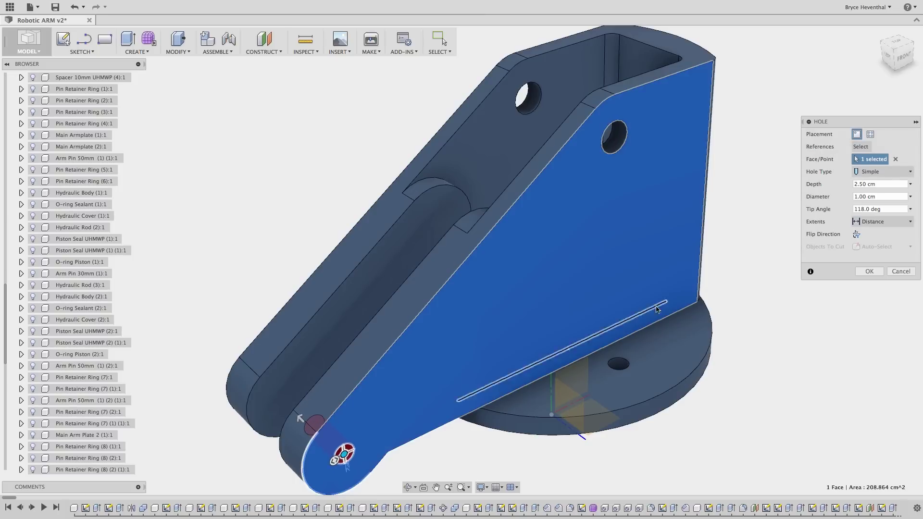
click(881, 195)
text(Hol)
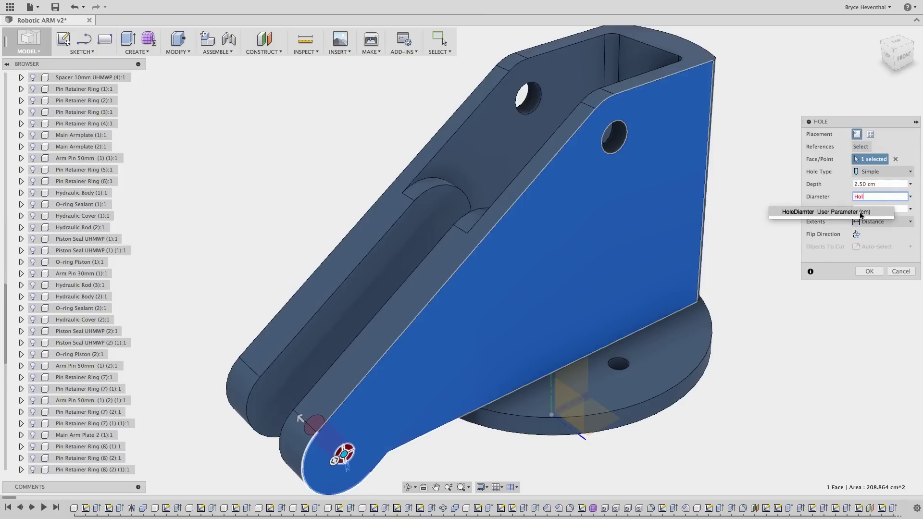
click(861, 212)
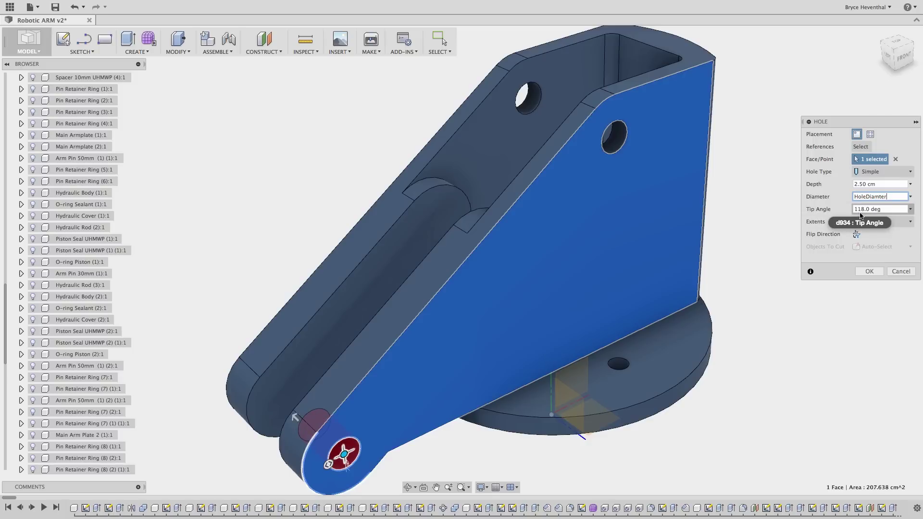
click(869, 272)
- Create user parameter ArrayLength with the expression (HoleDiamter + .5) * 5
click(186, 52)
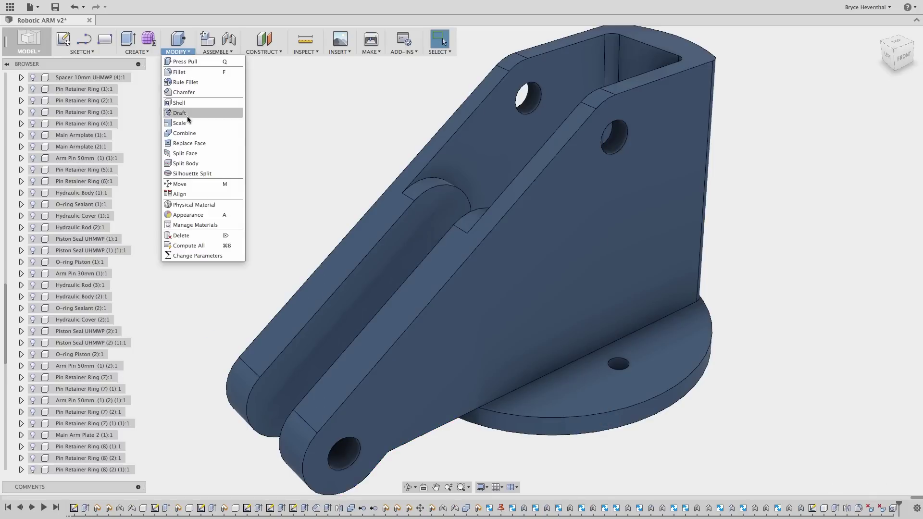
click(186, 256)
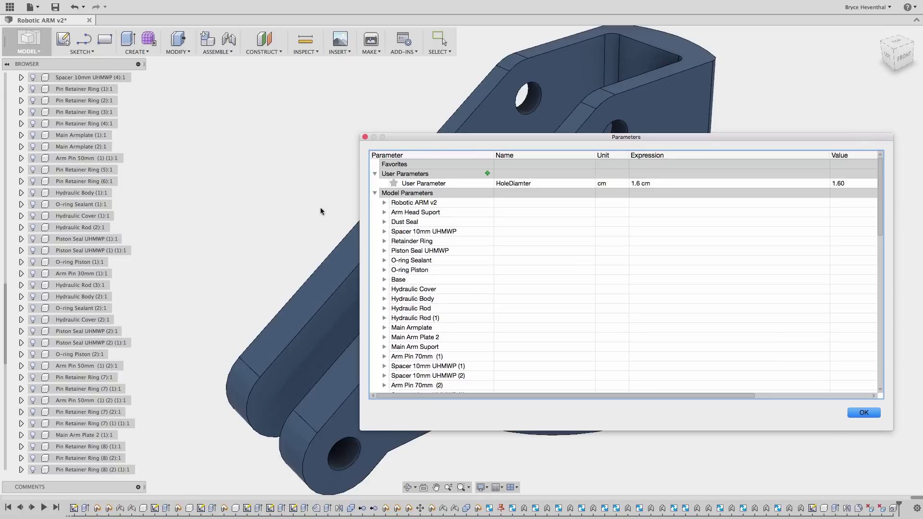
click(487, 174)
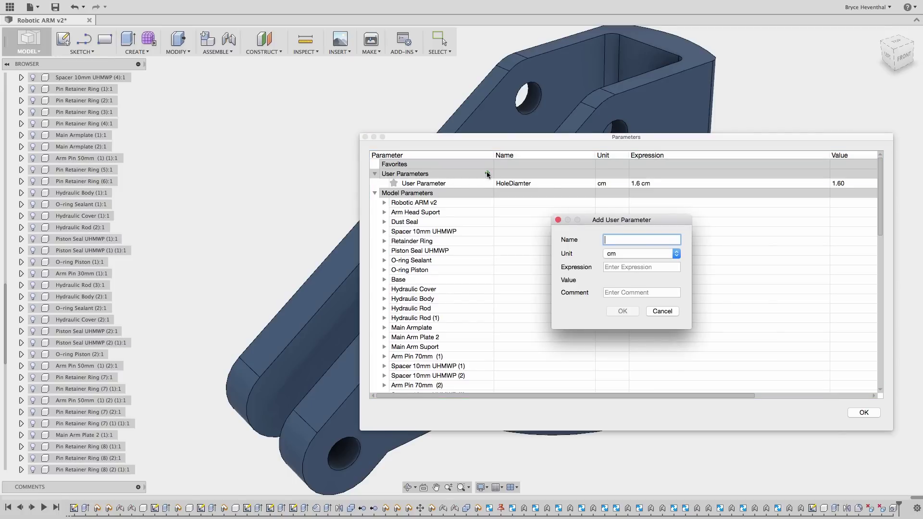
text(ArrayLeng)
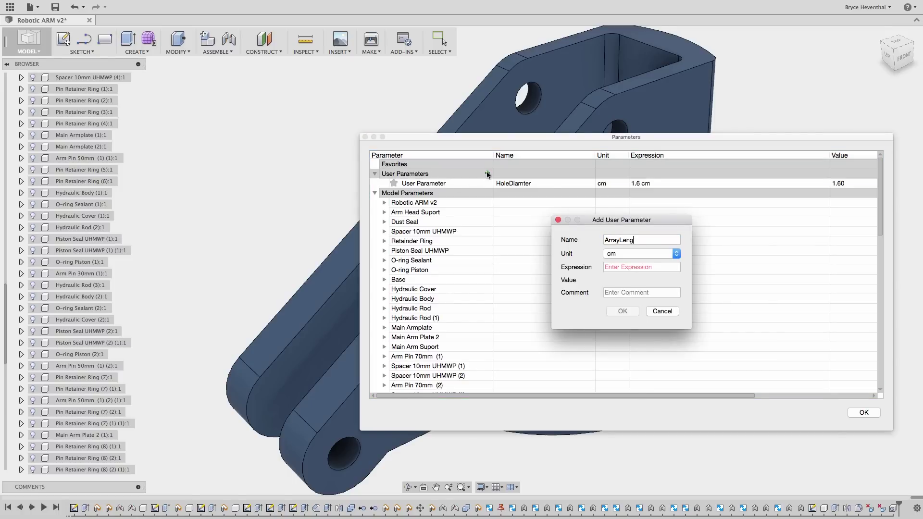
text(th)
click(606, 267)
text((H)
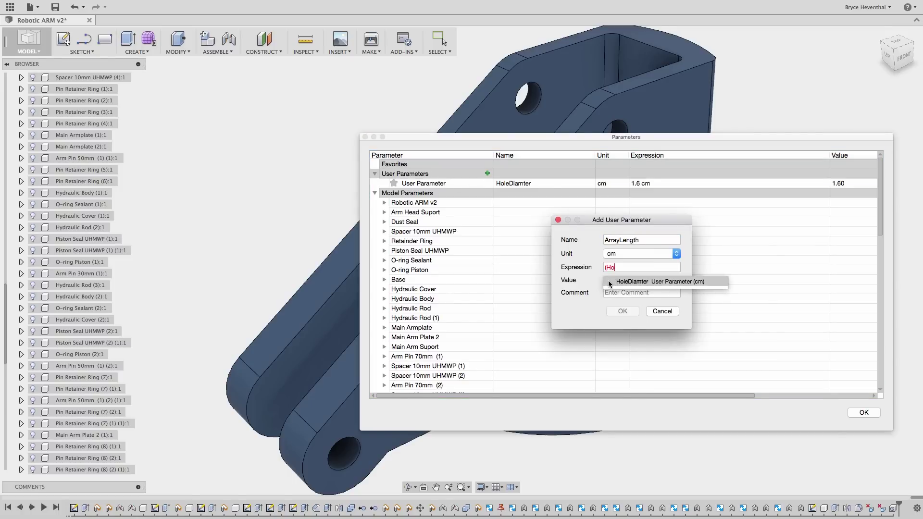
text(o)
click(609, 281)
text(+.5))
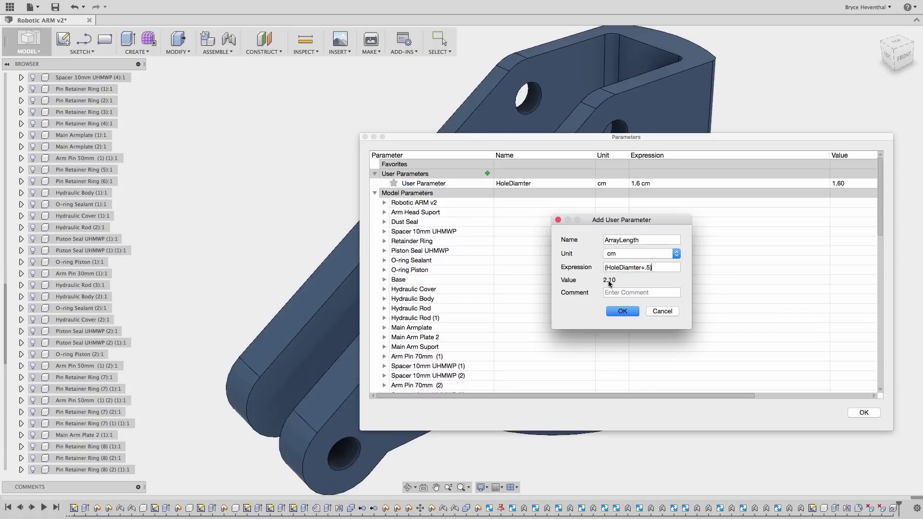
text(*5)
click(617, 312)
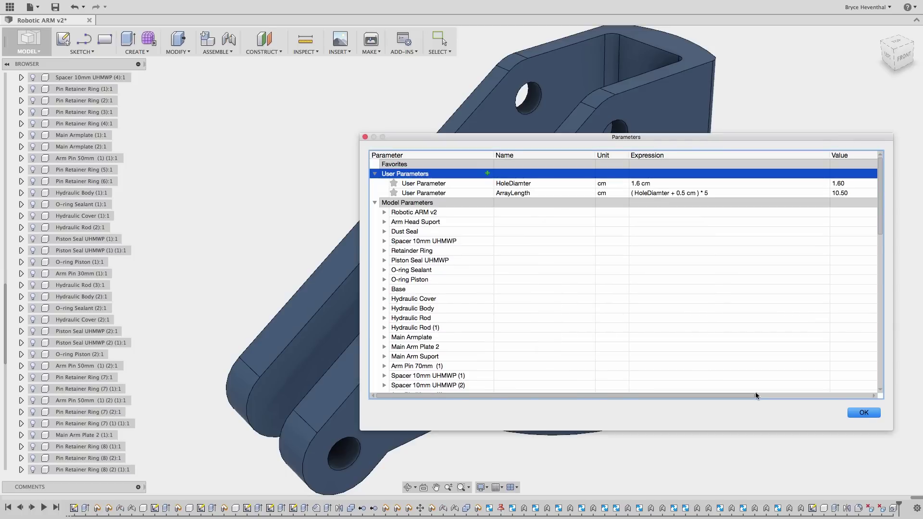
click(863, 413)
click(147, 51)
- Rectangular-pattern the new hole along the arm's long edge over -ArrayLength, adding one extra instance
mouse_move(144, 215)
click(204, 214)
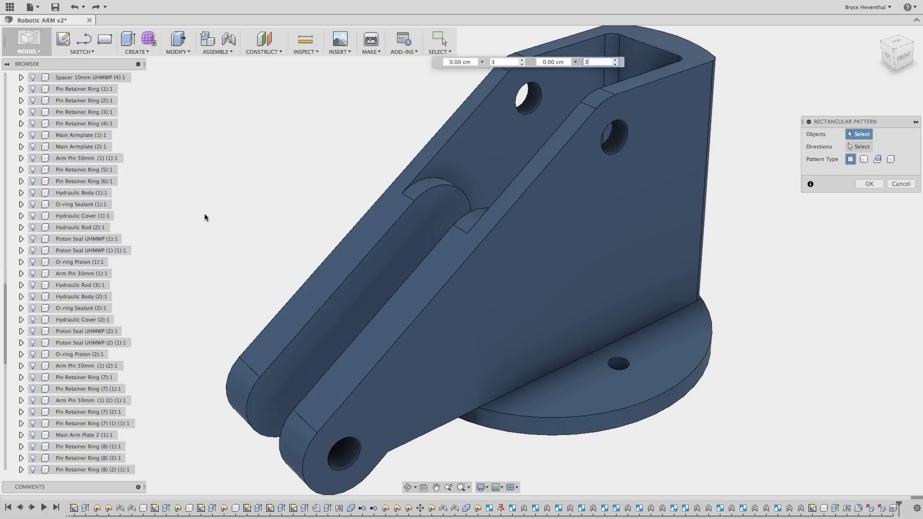
click(879, 162)
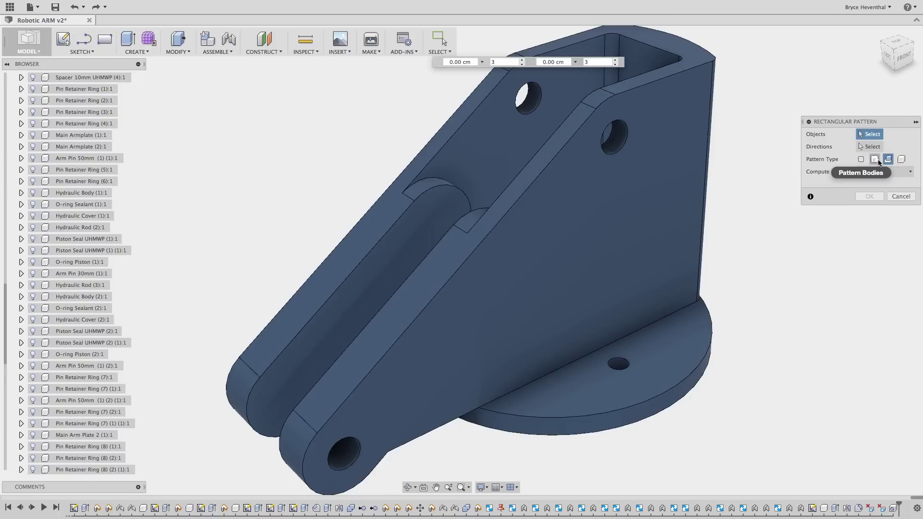
click(892, 508)
click(441, 290)
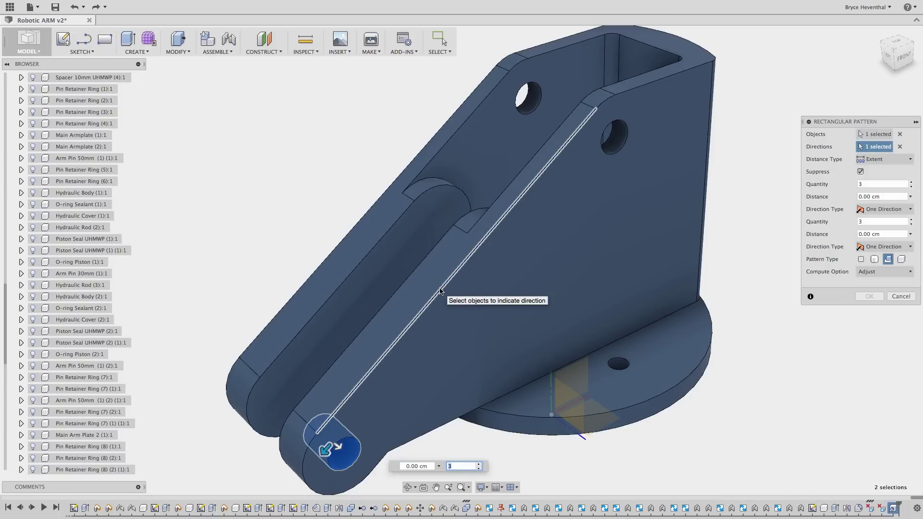
click(872, 196)
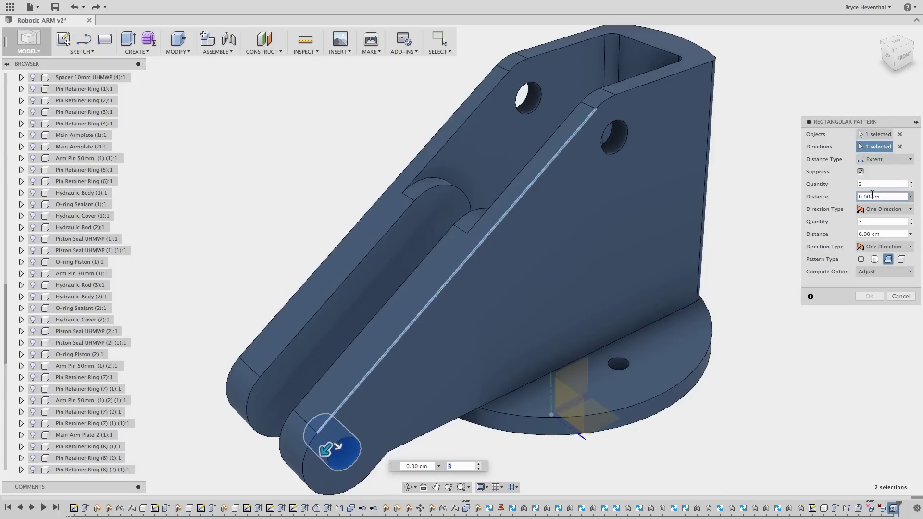
text(-arra)
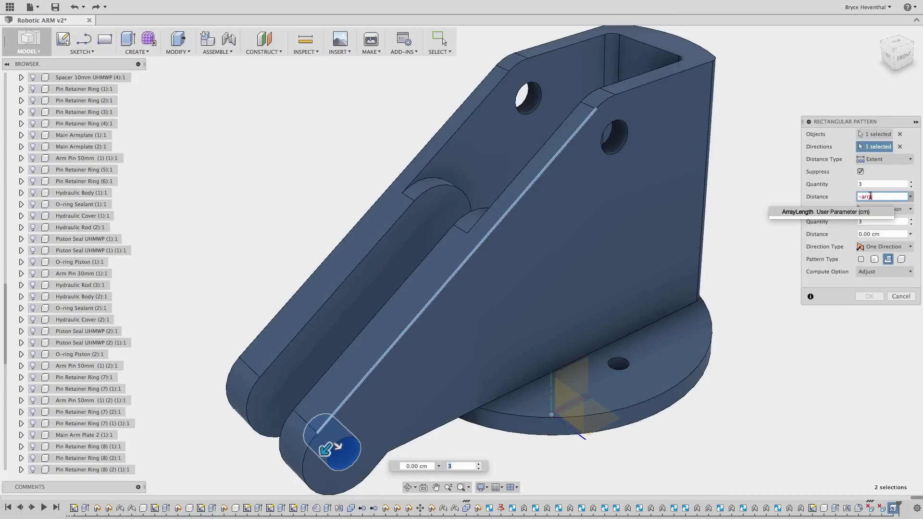
click(842, 212)
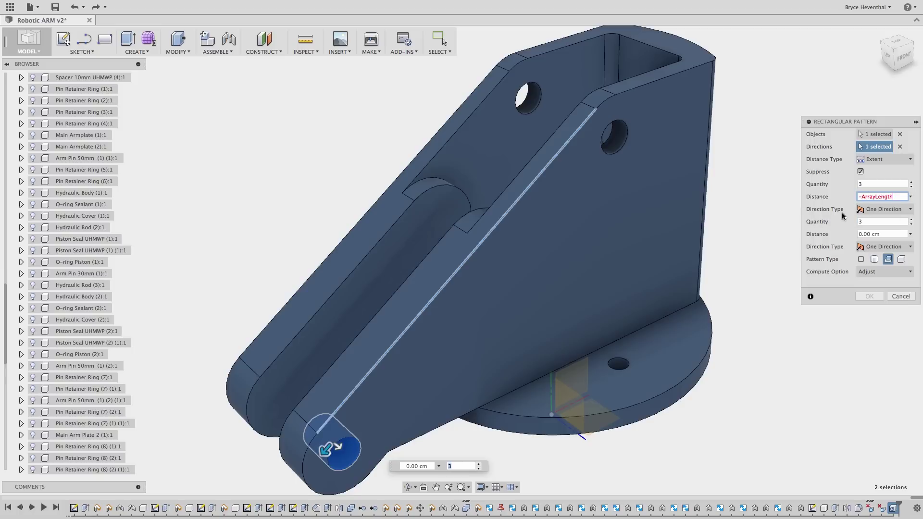
click(912, 182)
click(870, 297)
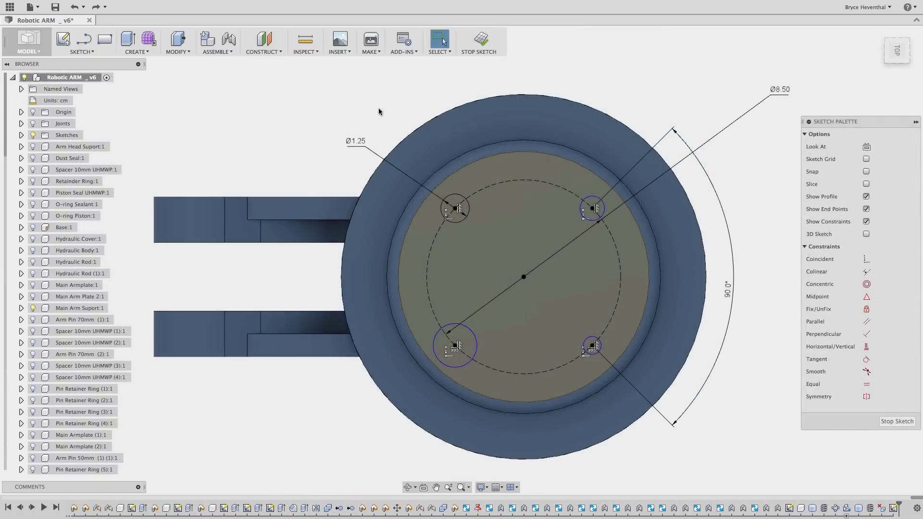
- Window-select the four base-sketch bolt circles and apply an Equal constraint to them
mouse_move(429, 183)
mouse_down()
mouse_move(583, 277)
mouse_move(644, 346)
mouse_move(657, 384)
mouse_up()
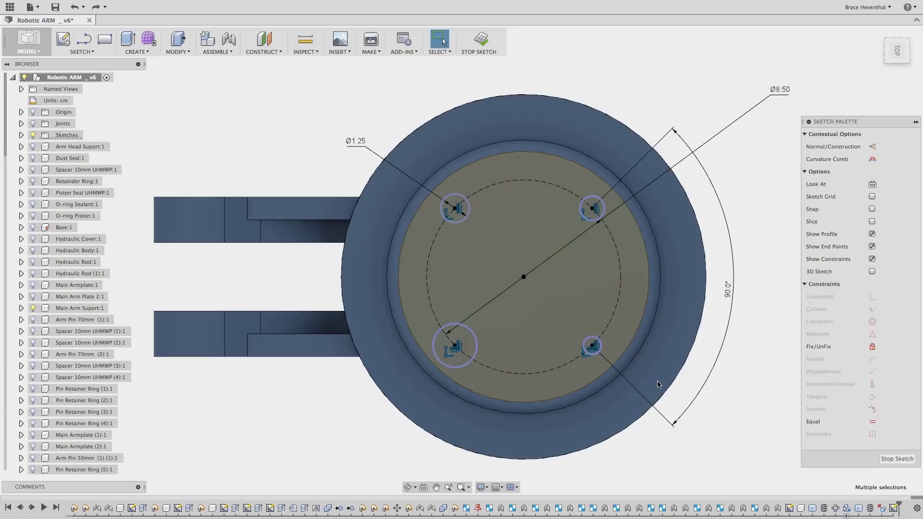
right_click(658, 384)
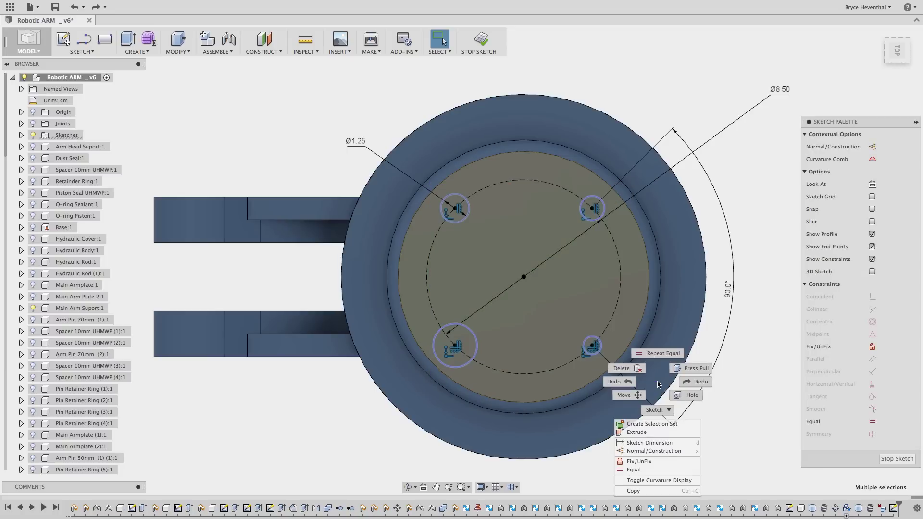
click(654, 469)
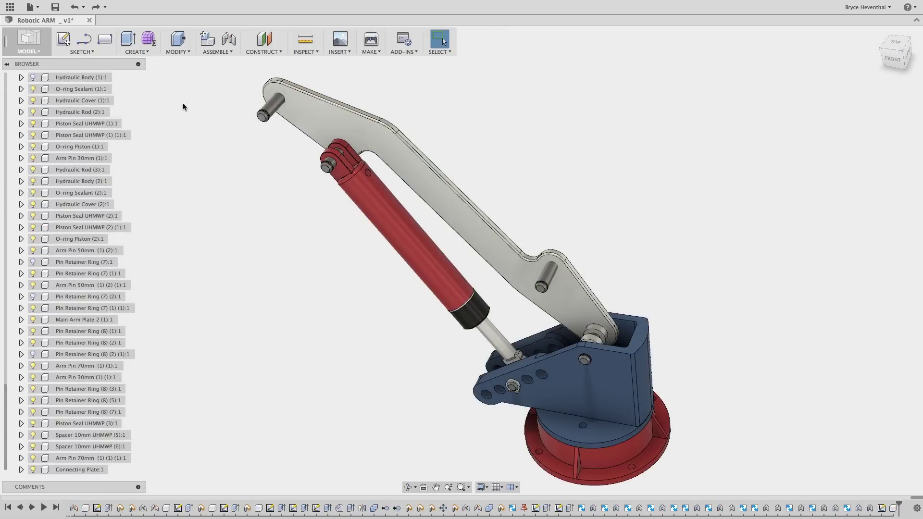
- Start a component mirror with the Main Armplate and three pin retainer rings selected
click(144, 50)
mouse_move(146, 211)
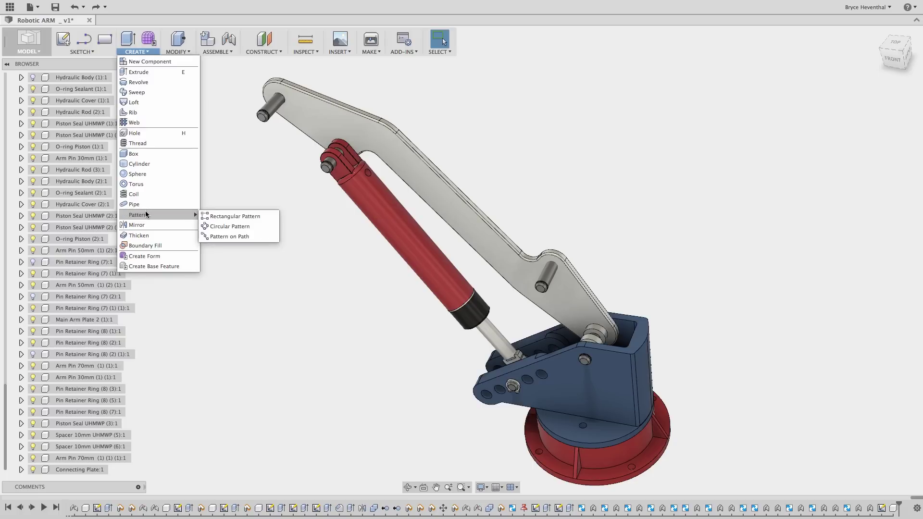
click(144, 225)
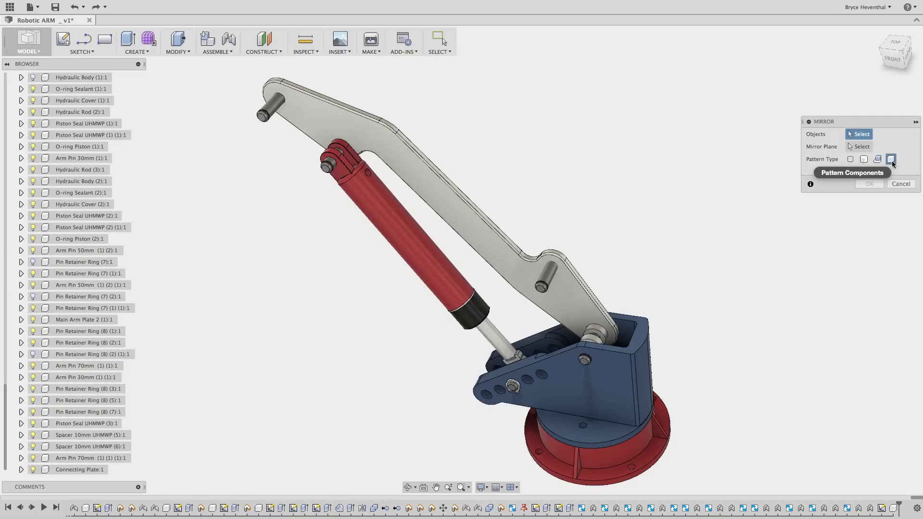
click(577, 288)
shift+middle_drag(649, 253, 432, 284)
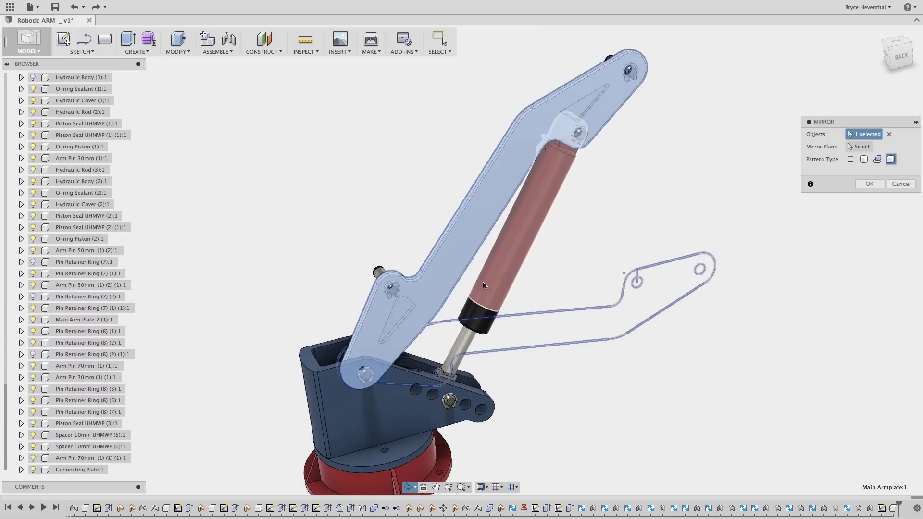
click(399, 296)
click(575, 143)
click(628, 80)
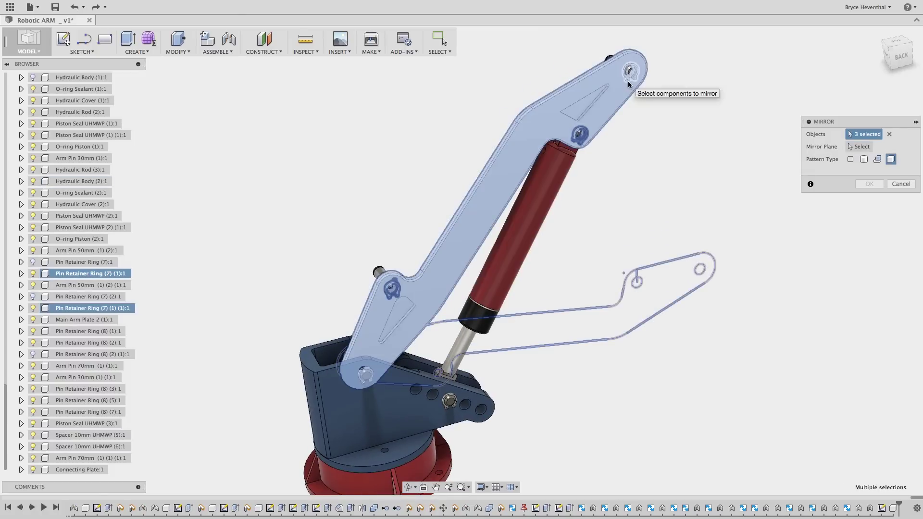
shift+middle_drag(590, 270, 687, 274)
- Mirror the selected parts across the chosen plane and check the mirrored pin retainer rings
click(858, 147)
click(652, 419)
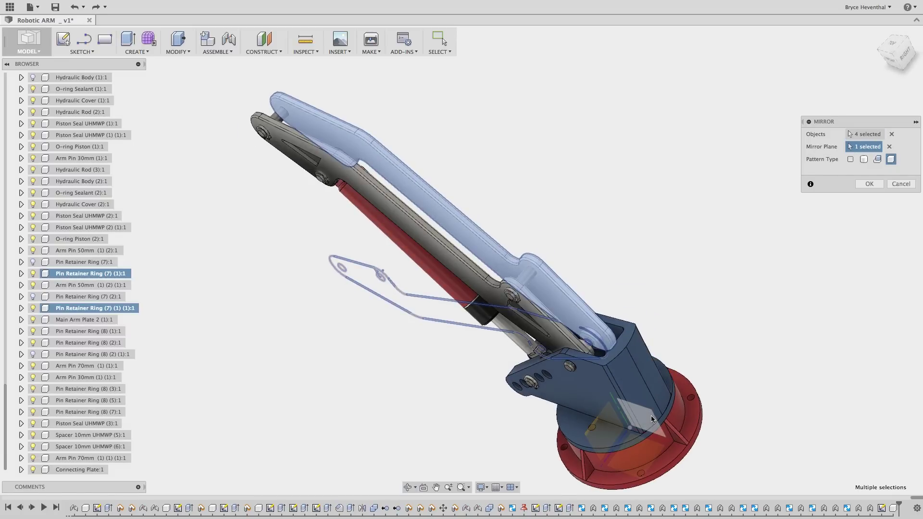
click(869, 185)
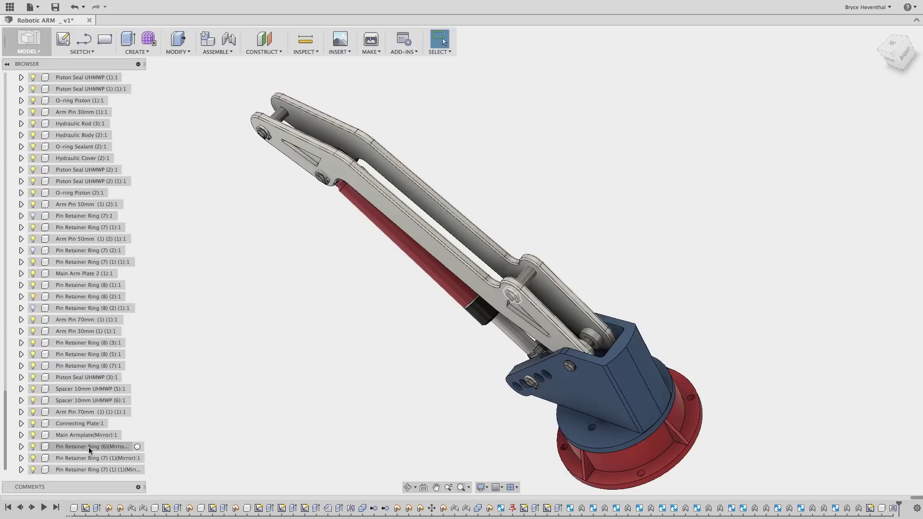
click(89, 447)
click(84, 458)
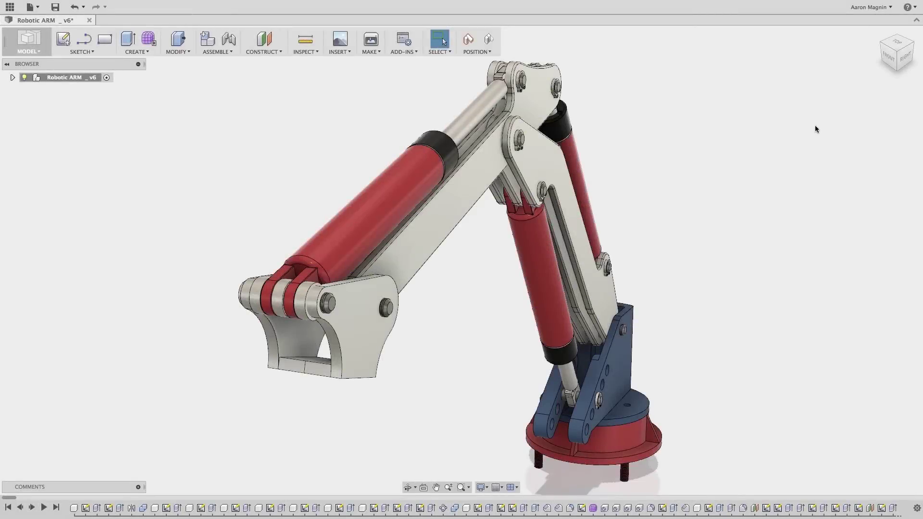
- Open the account menu in the top-right corner and choose Preferences
click(879, 9)
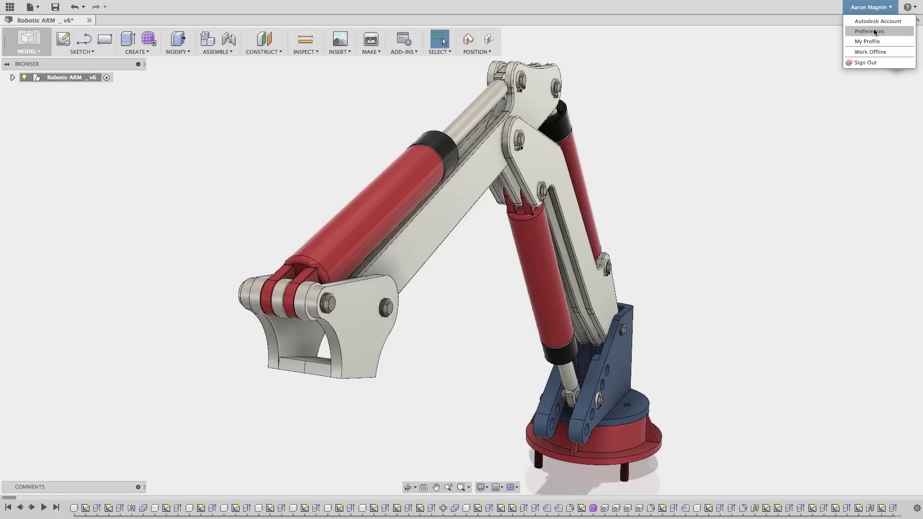
click(871, 31)
- Set the default Render environment to Grid Light in Preferences and close the dialog
click(267, 143)
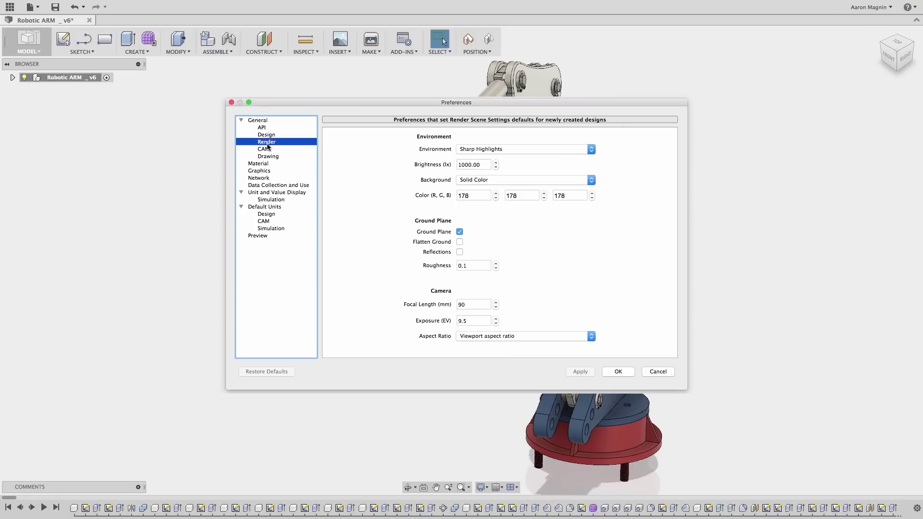
click(491, 150)
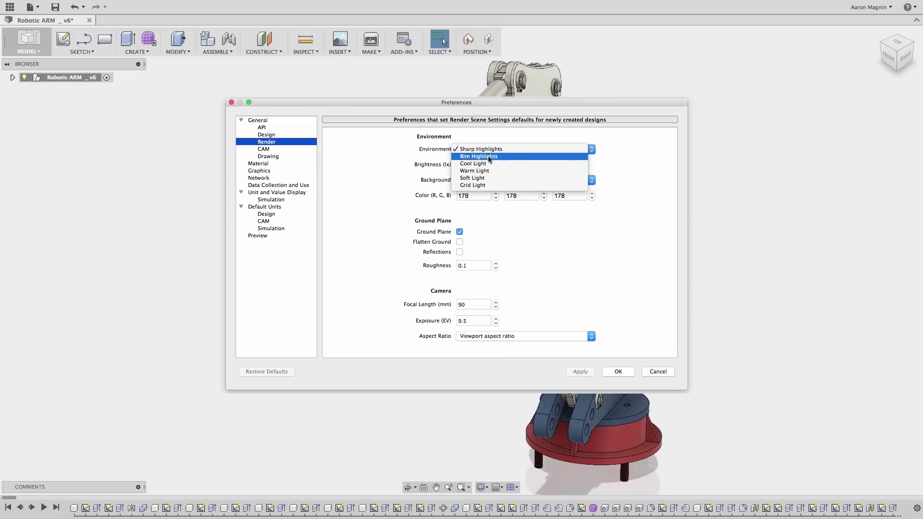
click(483, 187)
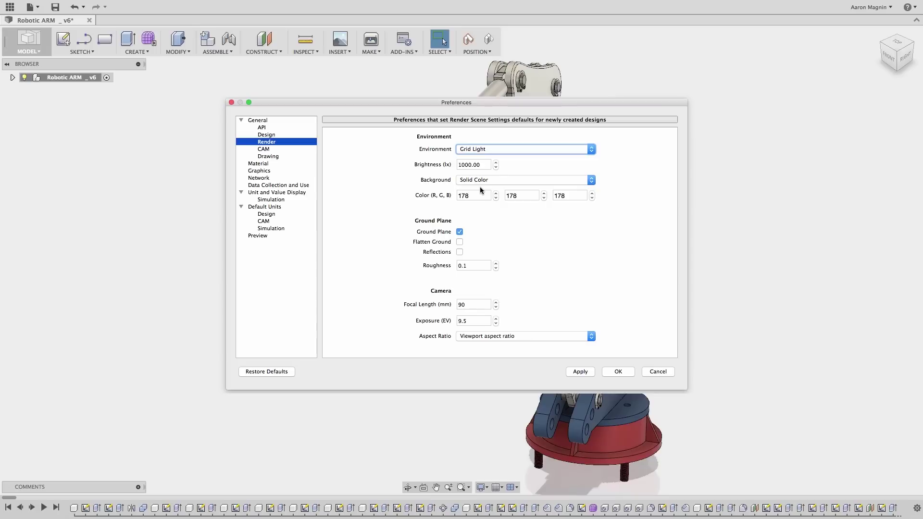
click(232, 102)
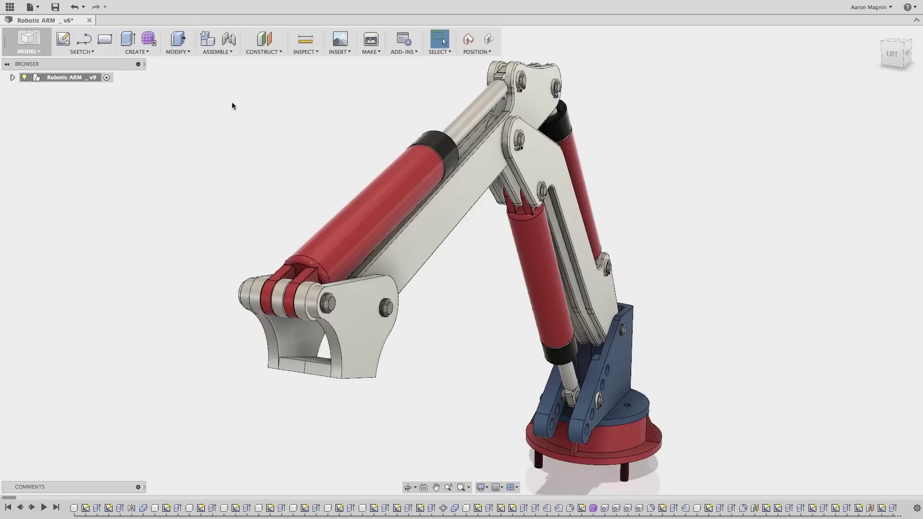
- Switch to the Render workspace, then start and stop an in-canvas render
click(35, 51)
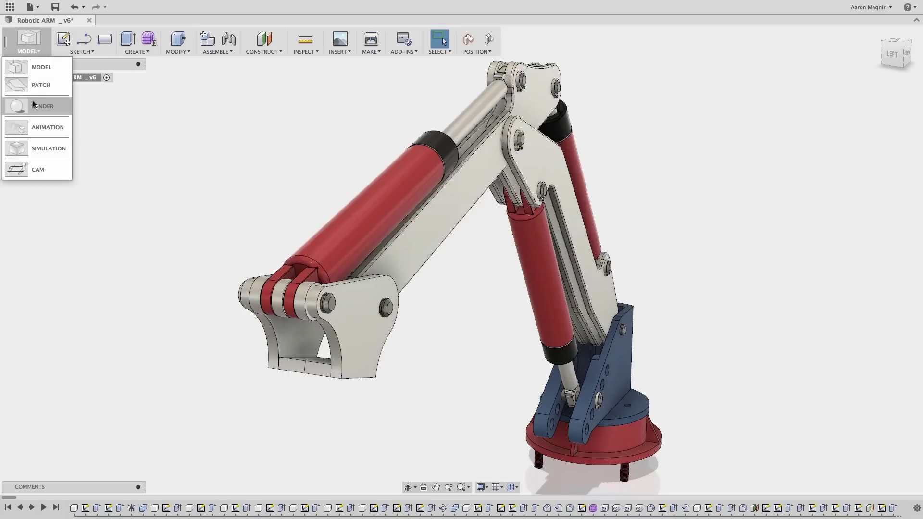
click(33, 105)
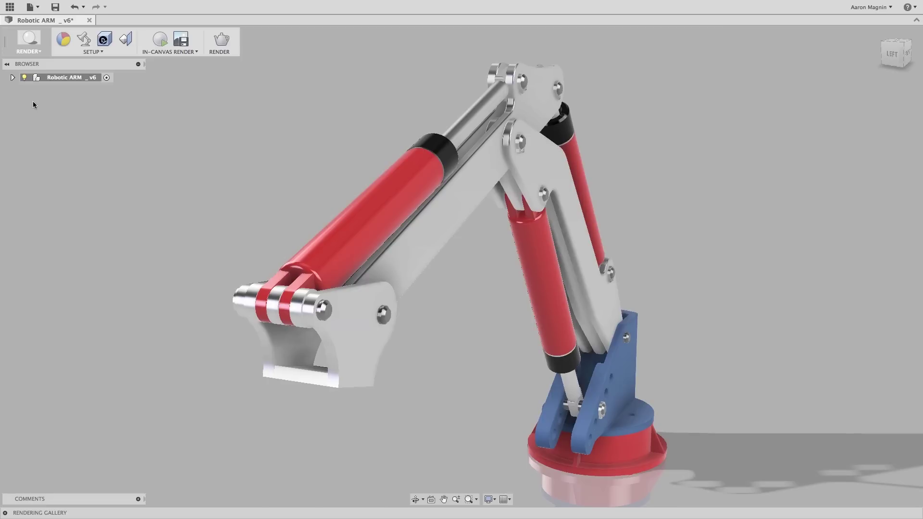
click(160, 48)
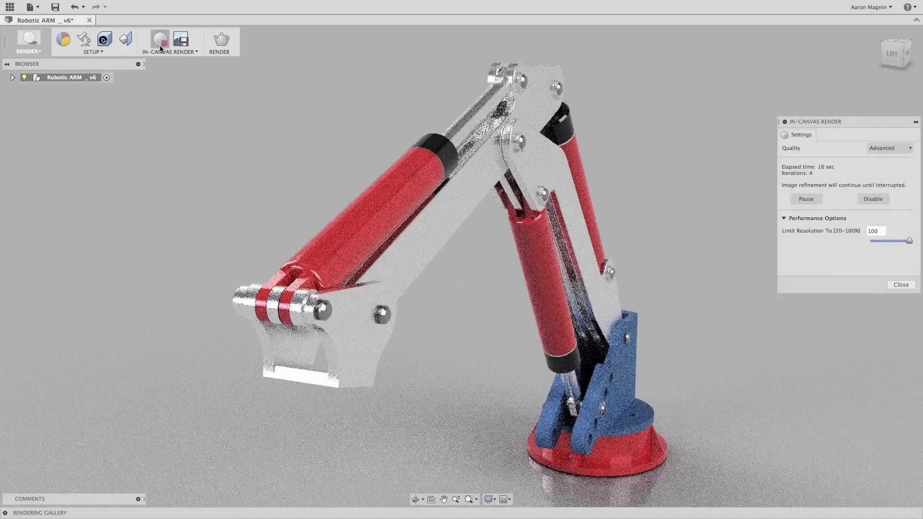
click(161, 47)
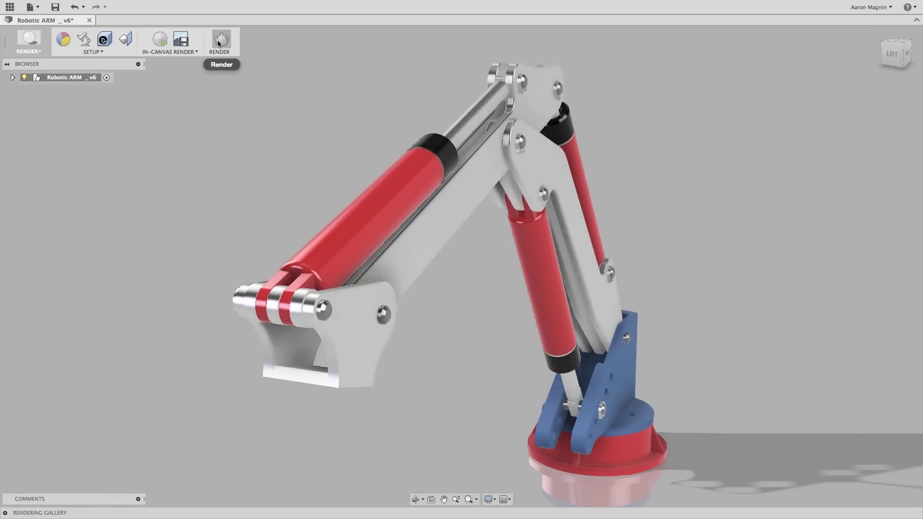
- Render the arm locally at Print 5x7" 300PPI and view the result in the Rendering Gallery
click(220, 43)
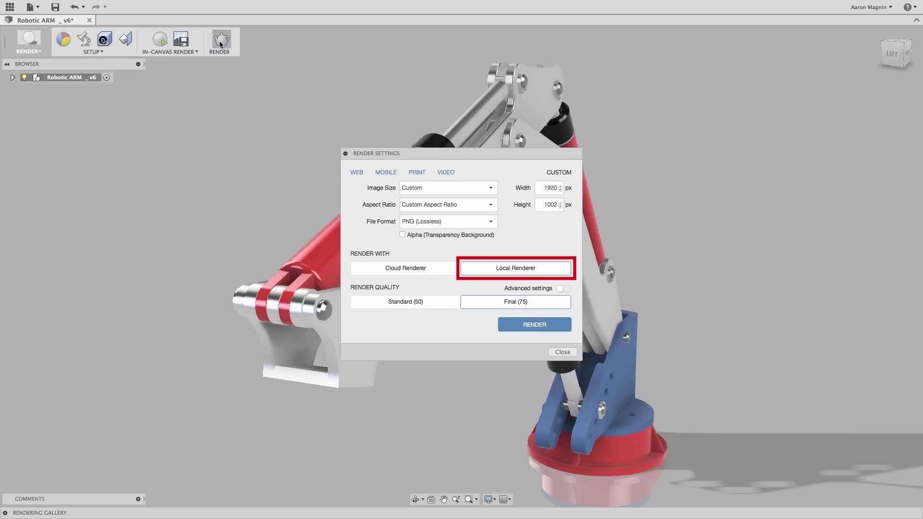
click(355, 175)
click(384, 175)
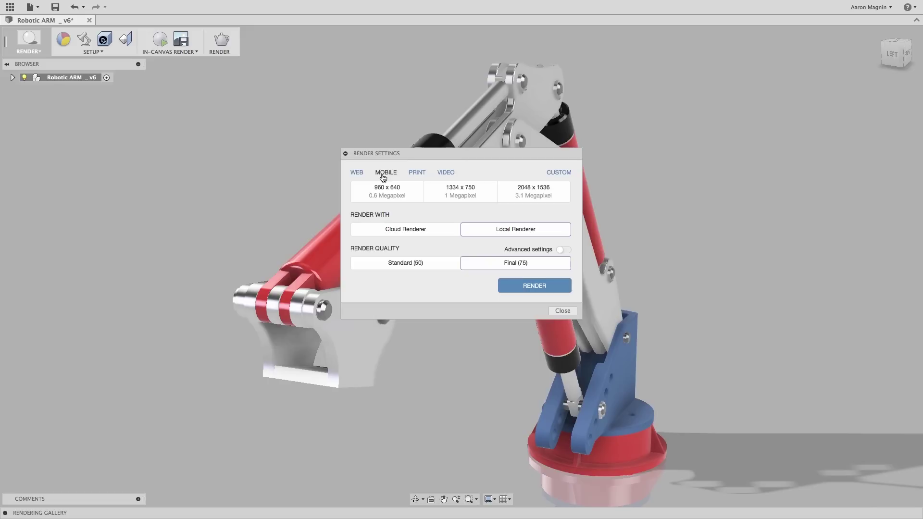
click(440, 176)
click(422, 176)
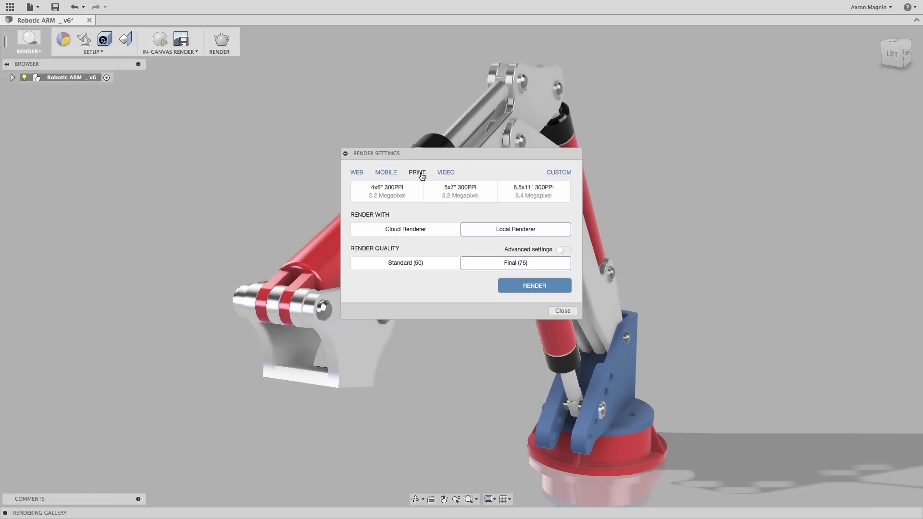
click(445, 191)
click(532, 283)
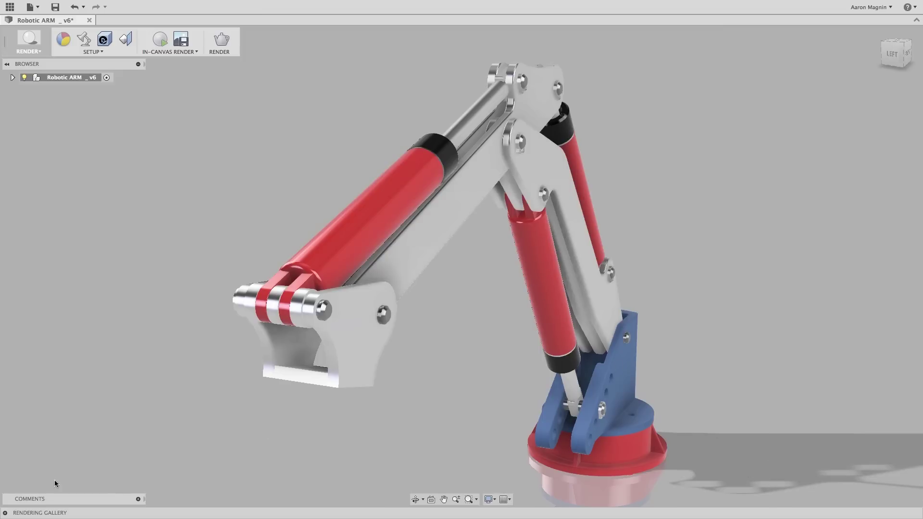
click(6, 513)
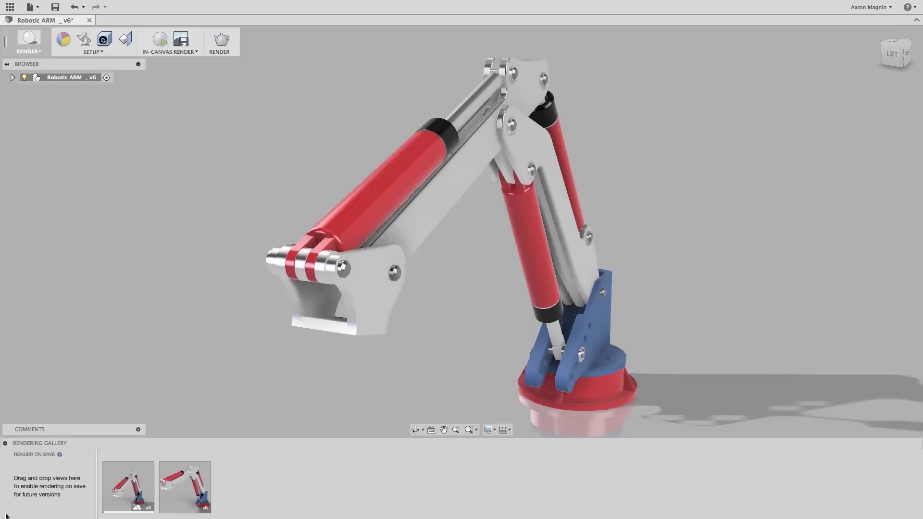
click(120, 485)
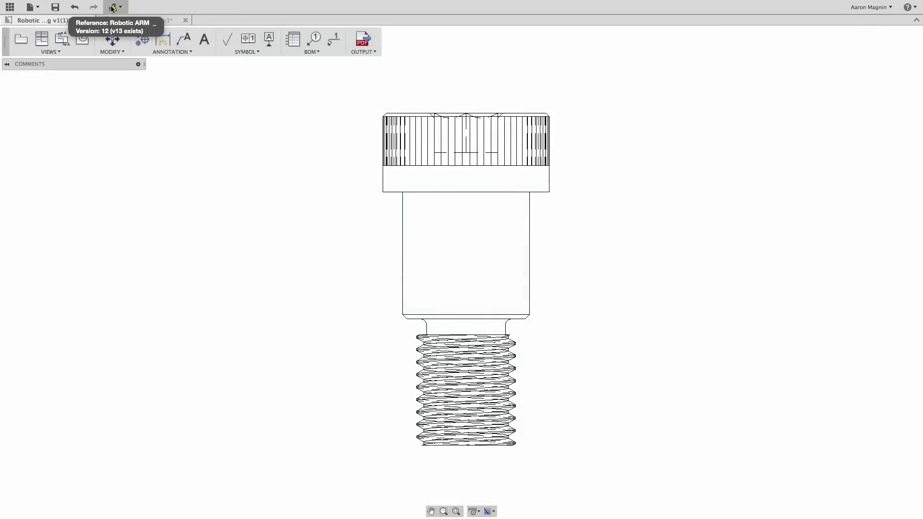
- Update the bolt drawing to the latest model version and turn Thread Edges on for its view
click(113, 7)
click(126, 21)
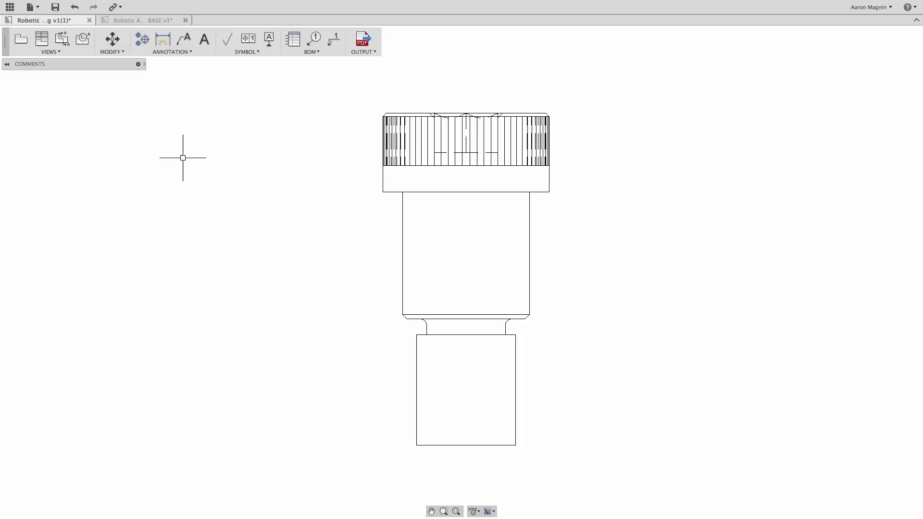
double_click(427, 303)
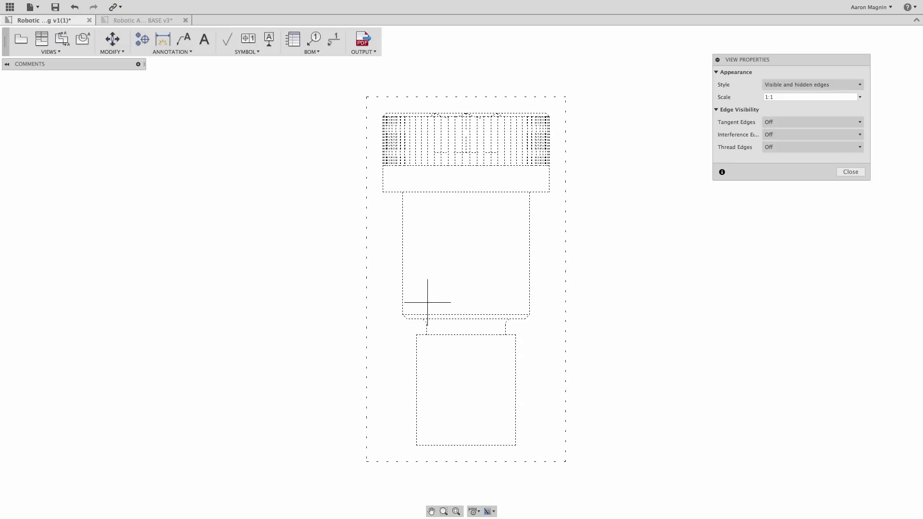
click(797, 151)
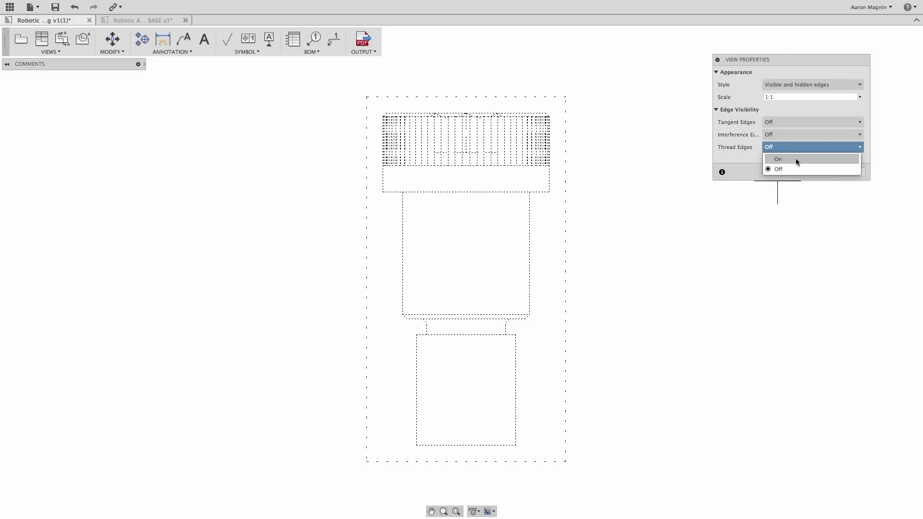
click(797, 160)
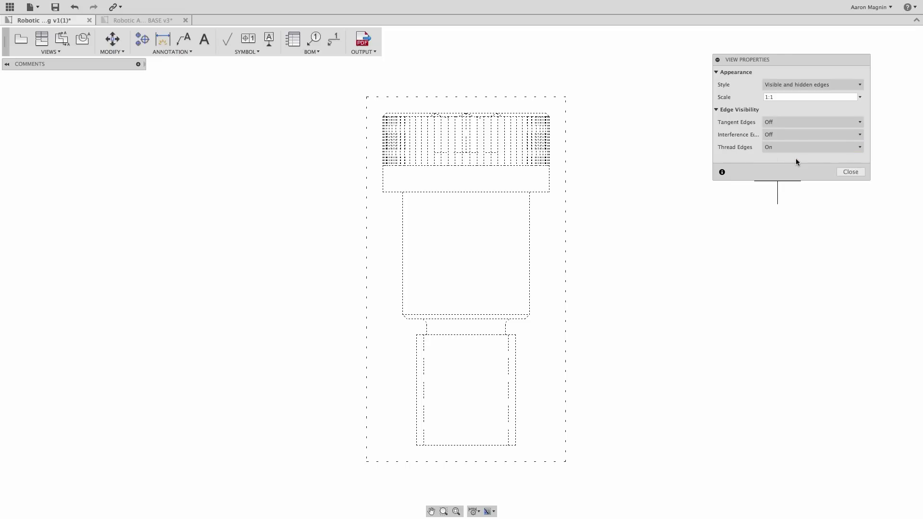
key(Escape)
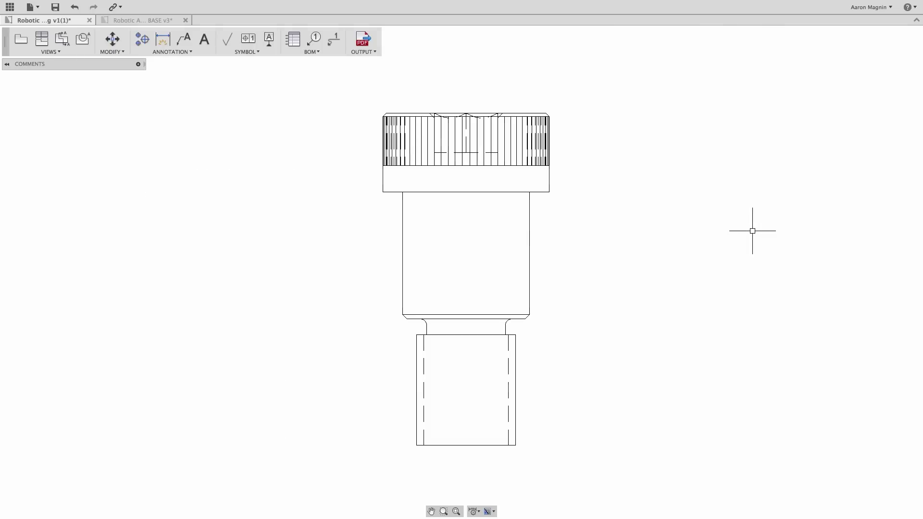
click(562, 211)
- On the BASE drawing, attach a Material Removal Required surface texture symbol to the upper-right view's flange edge
click(169, 20)
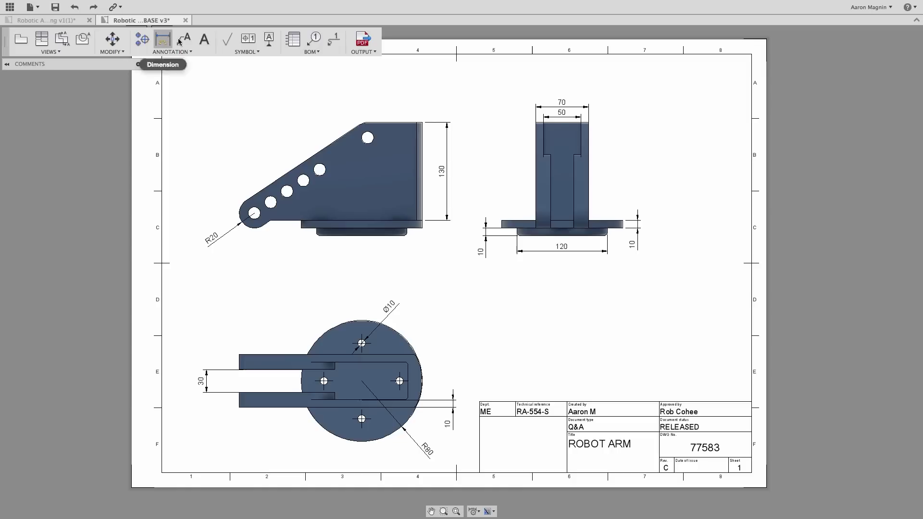
click(226, 49)
click(601, 220)
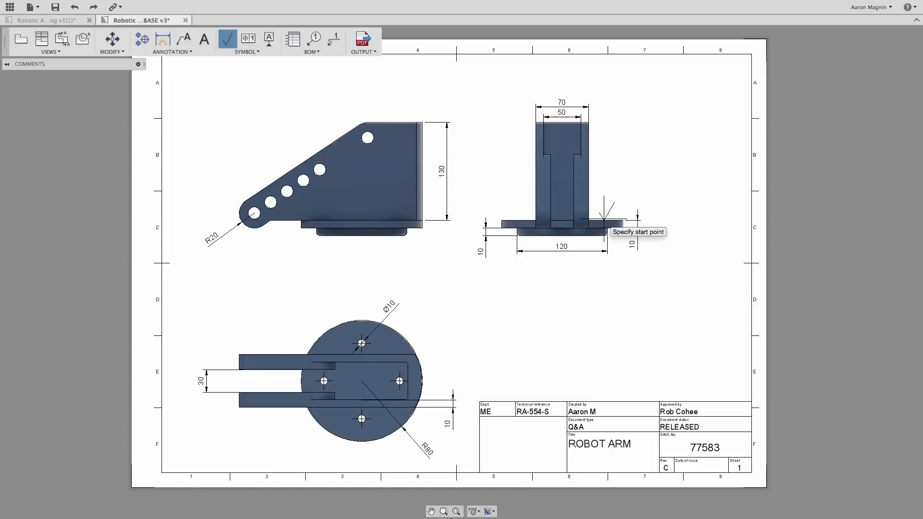
click(605, 219)
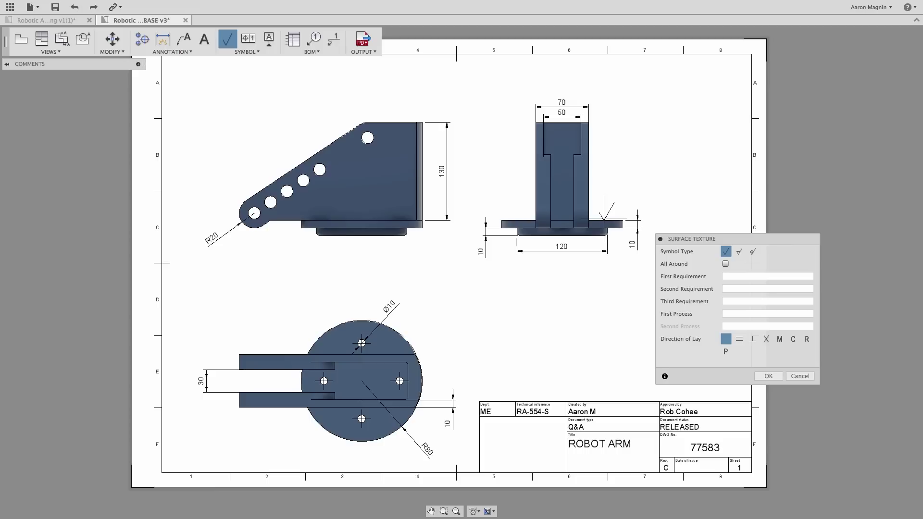
click(740, 252)
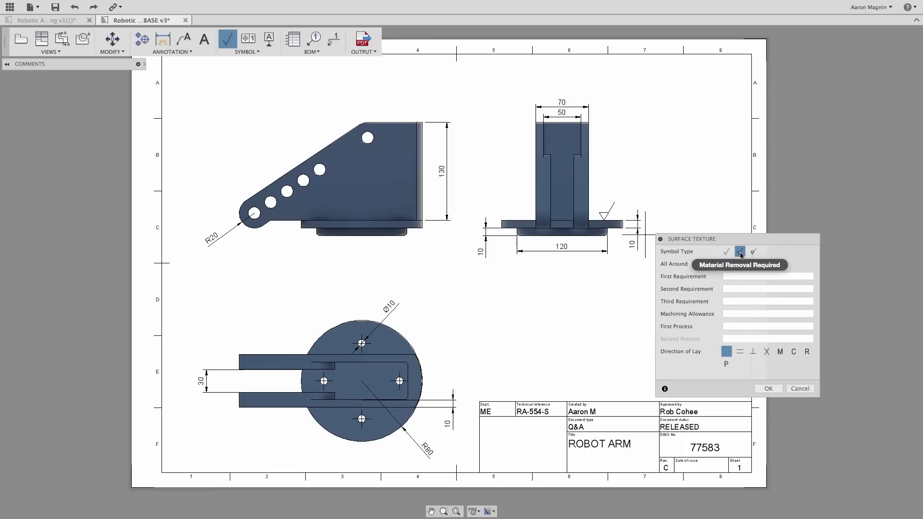
click(768, 388)
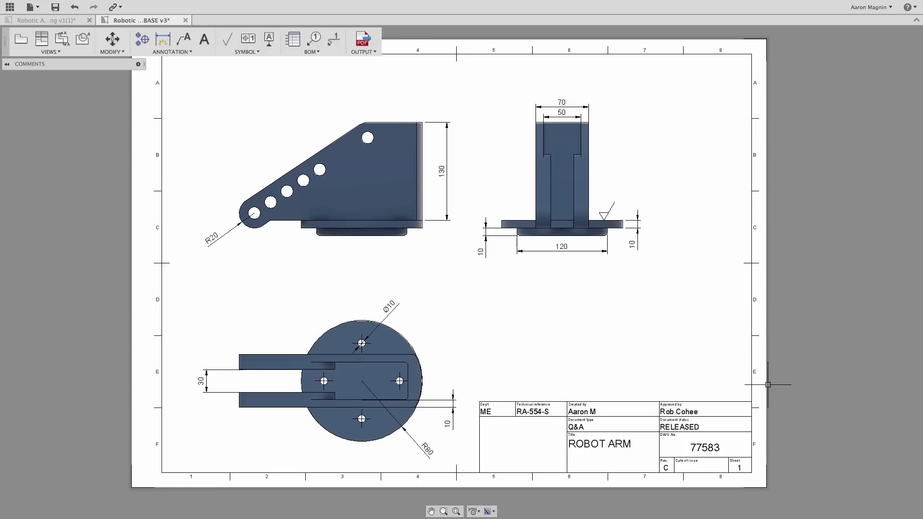
- Hide the title block and sheet border, then display both again
click(494, 512)
click(489, 455)
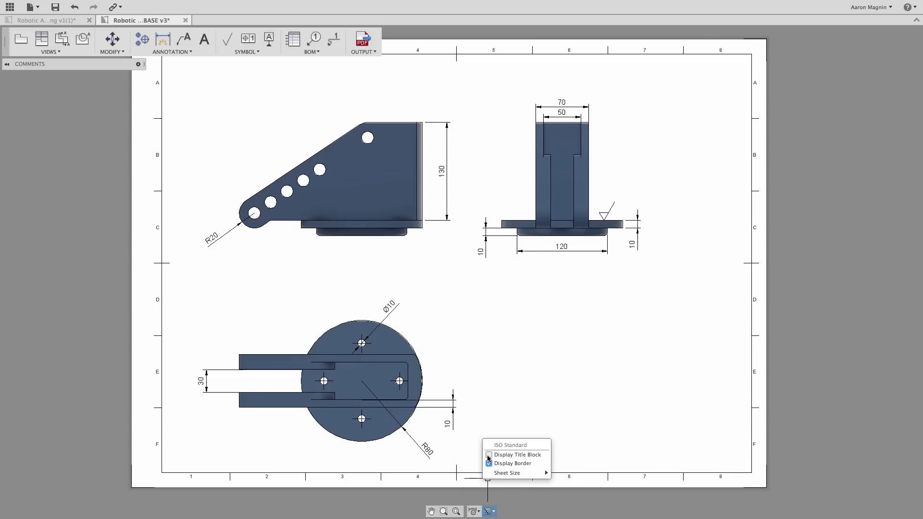
click(488, 464)
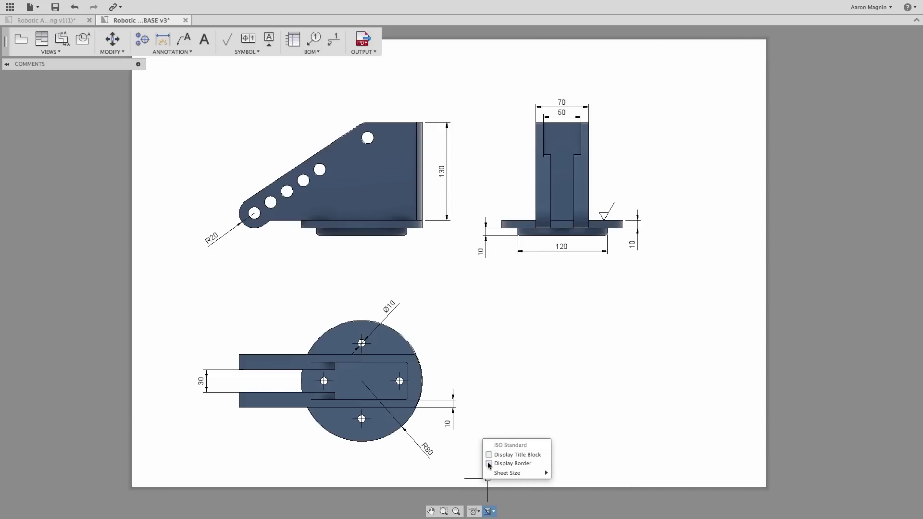
click(489, 455)
click(489, 463)
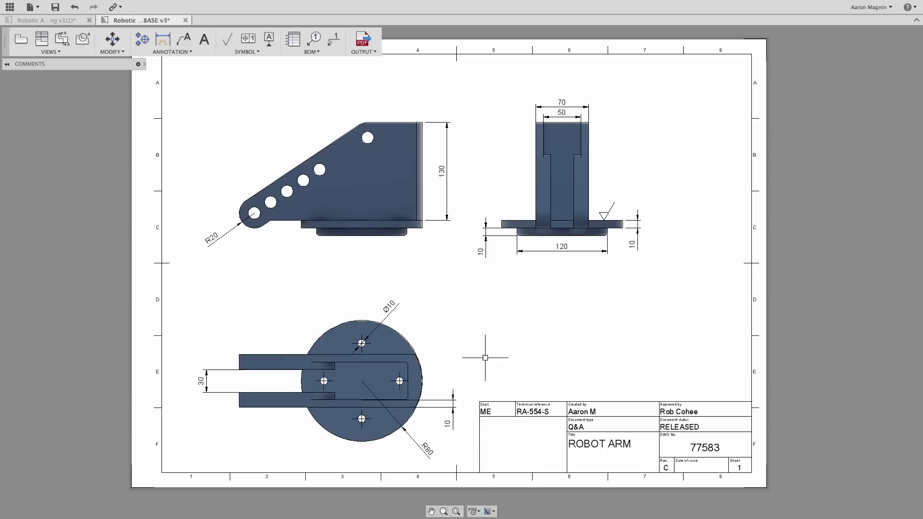
- Add a bold 'PROPRIETARY AND CONFIDENTIAL' text note in a box right of the plan view
click(204, 39)
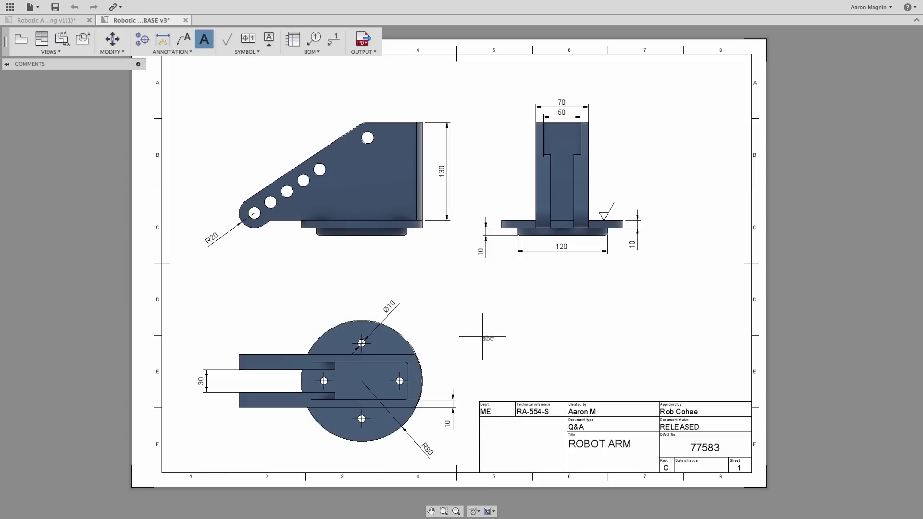
drag(482, 336, 648, 395)
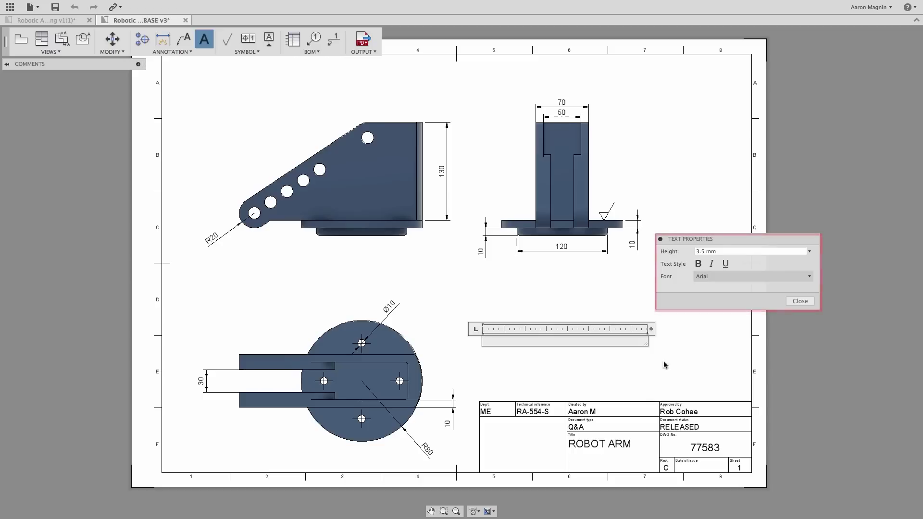
click(699, 264)
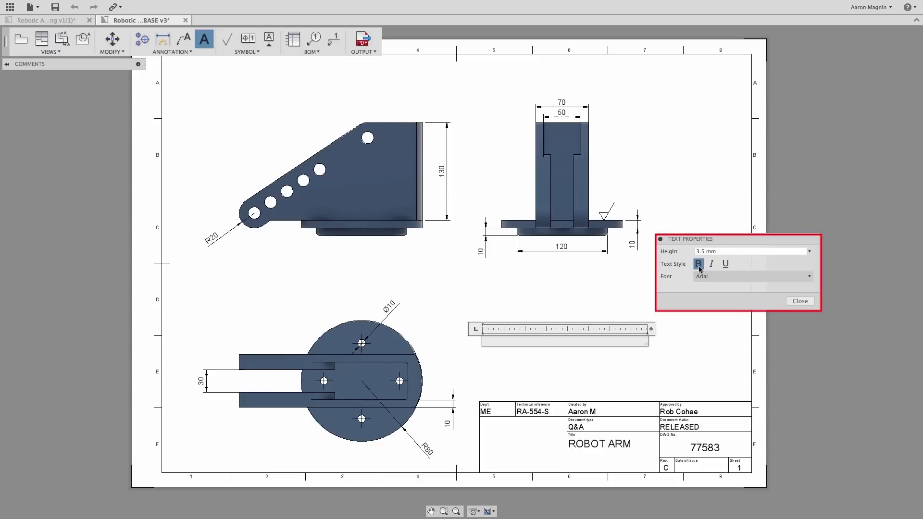
text(PROPRIETARY AND CONFIDENTIAL)
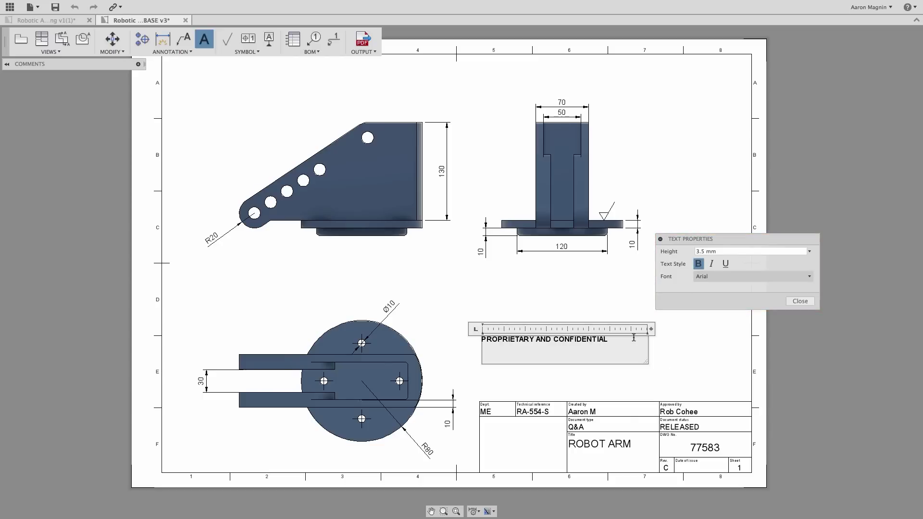
key(Return)
- Isolate the base ring, fit it to the view, and select its face
text(TH)
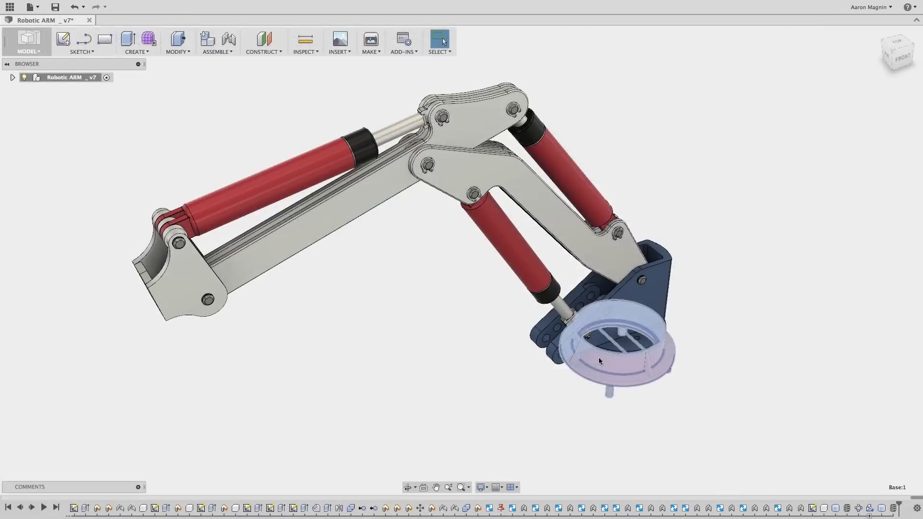
right_click(599, 357)
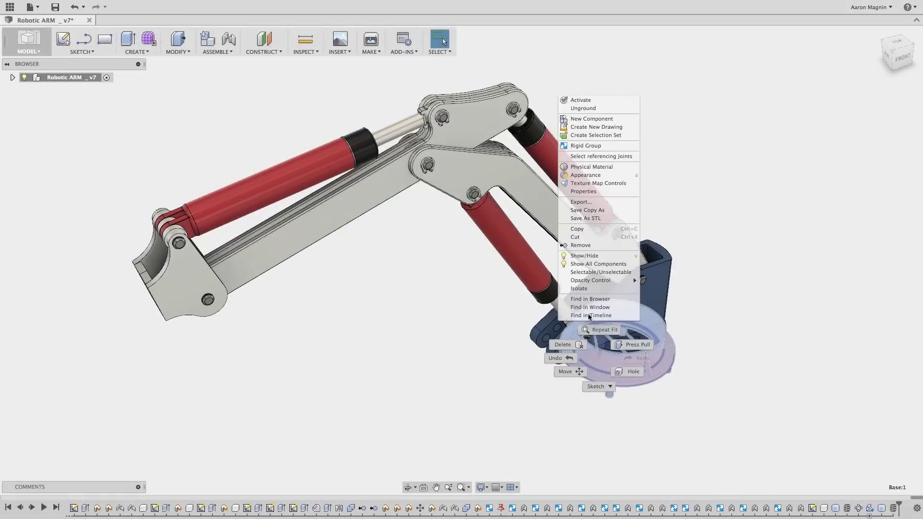
click(580, 287)
key(F6)
click(579, 288)
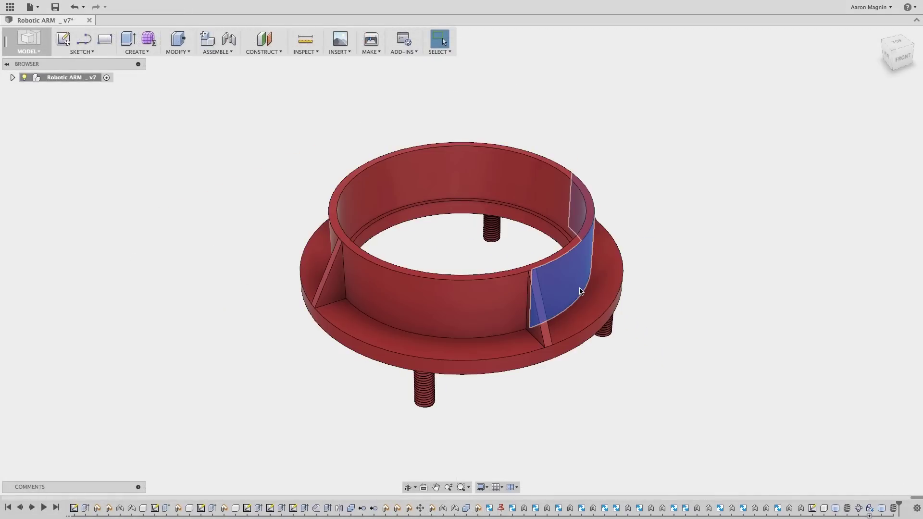
- Insert the PN SVG.svg file onto the selected ring face
text(s)
text(inser)
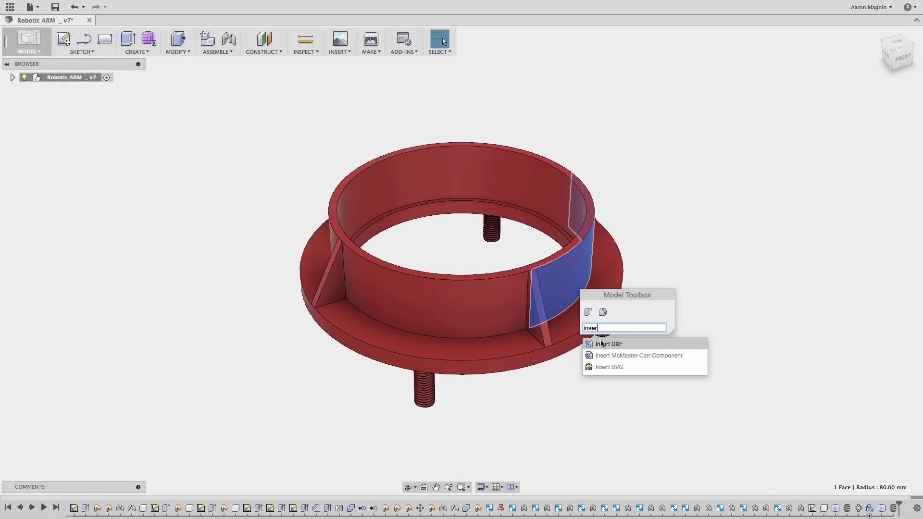
click(607, 367)
click(645, 411)
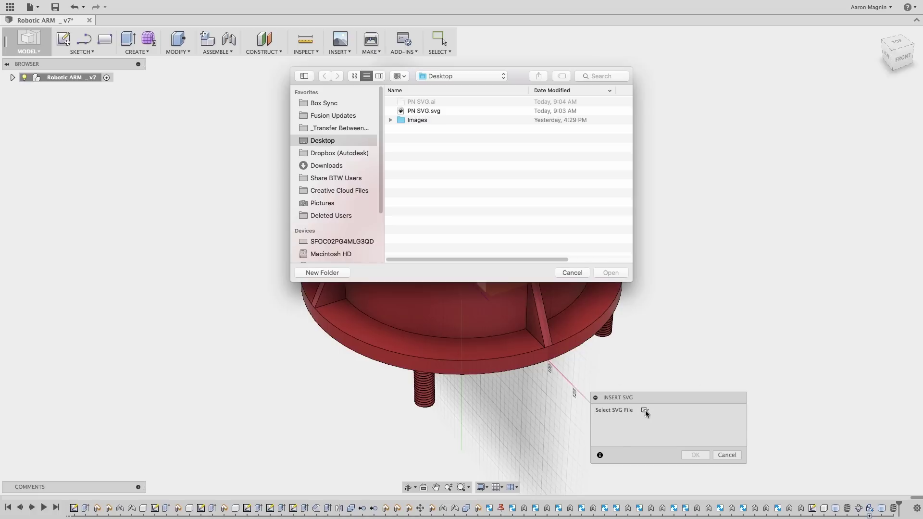
double_click(433, 112)
click(323, 268)
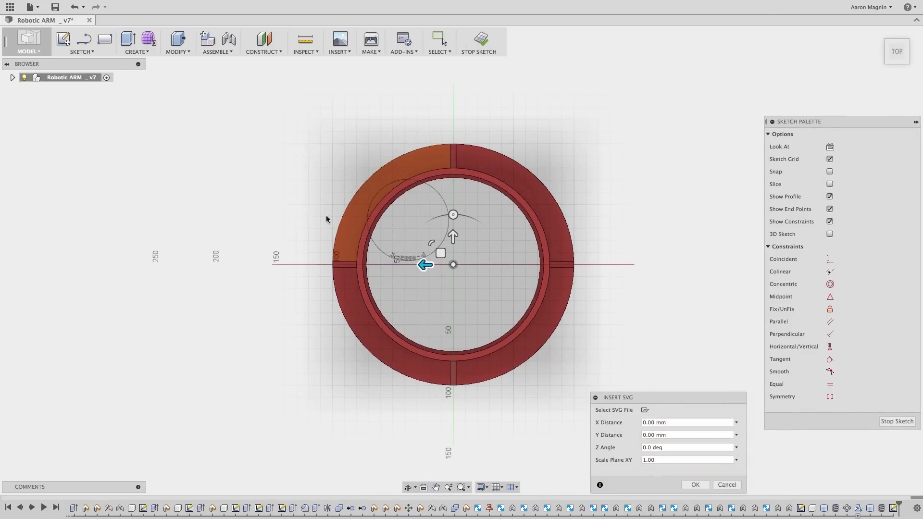
- Rotate the part-number outline, scale it to 1.65, and move it onto the ring
drag(452, 215, 493, 304)
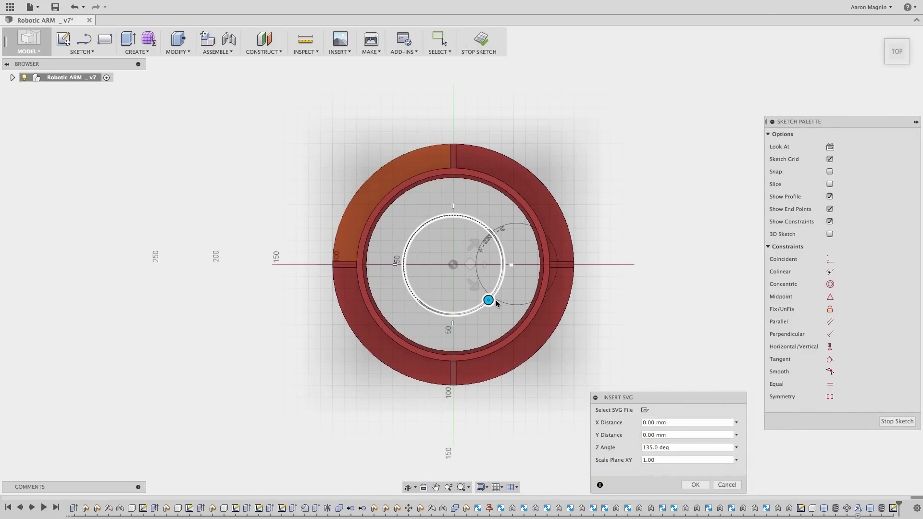
click(654, 458)
text(1.65)
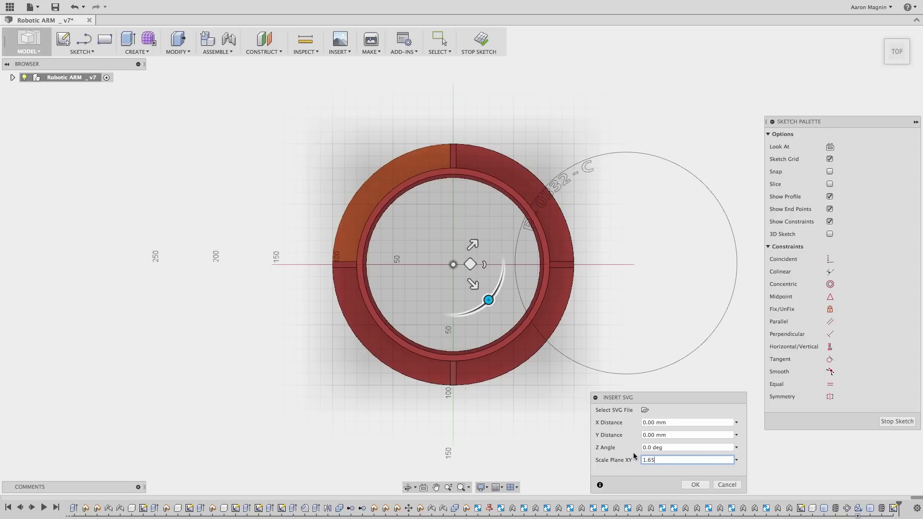
drag(470, 264, 296, 267)
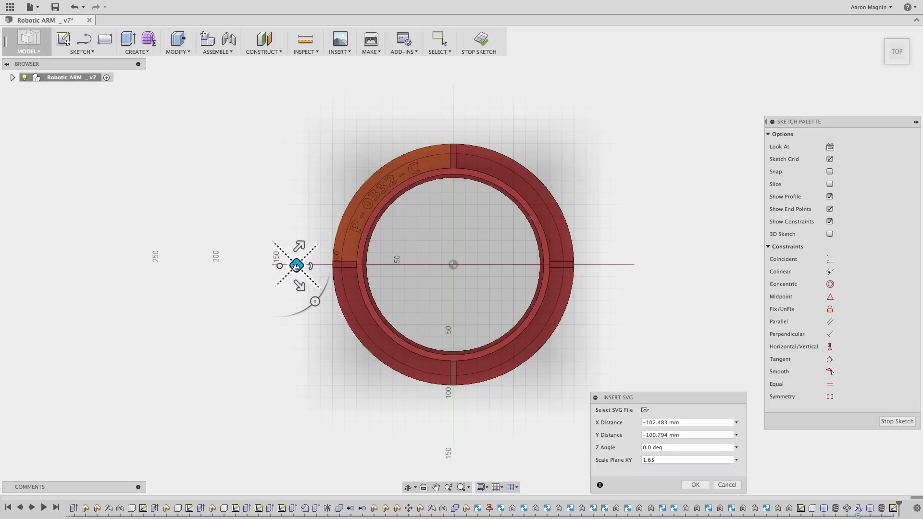